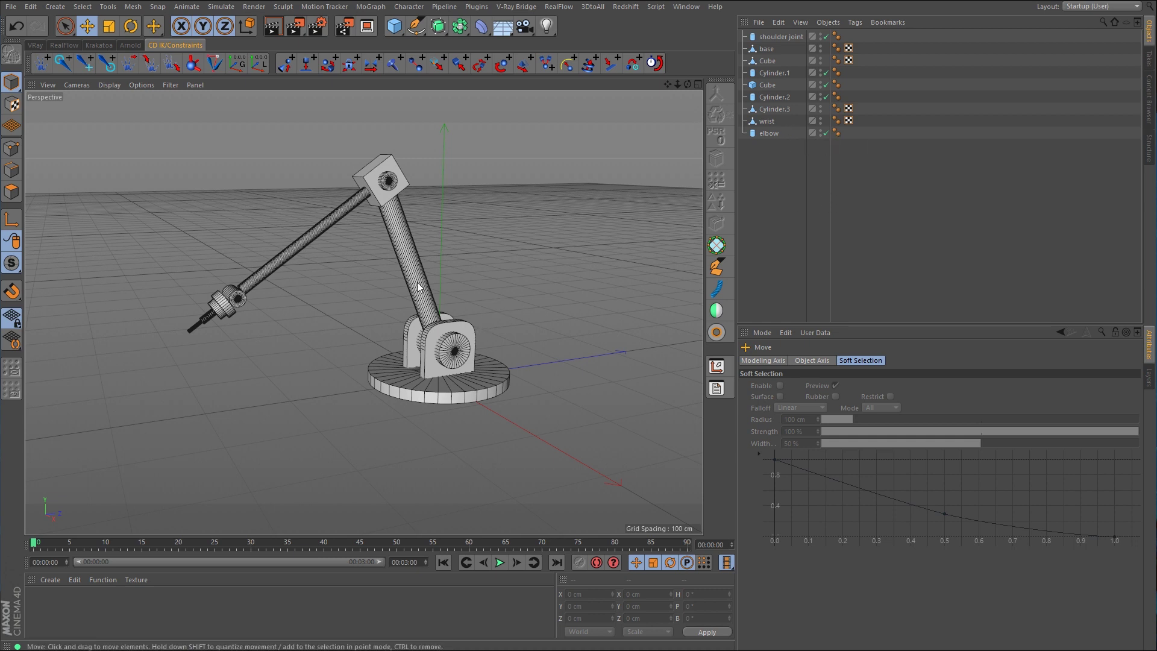
# - Select the shoulder joint, elbow and wrist objects, then undo and restore a wrist change
pyautogui.click(457, 354)
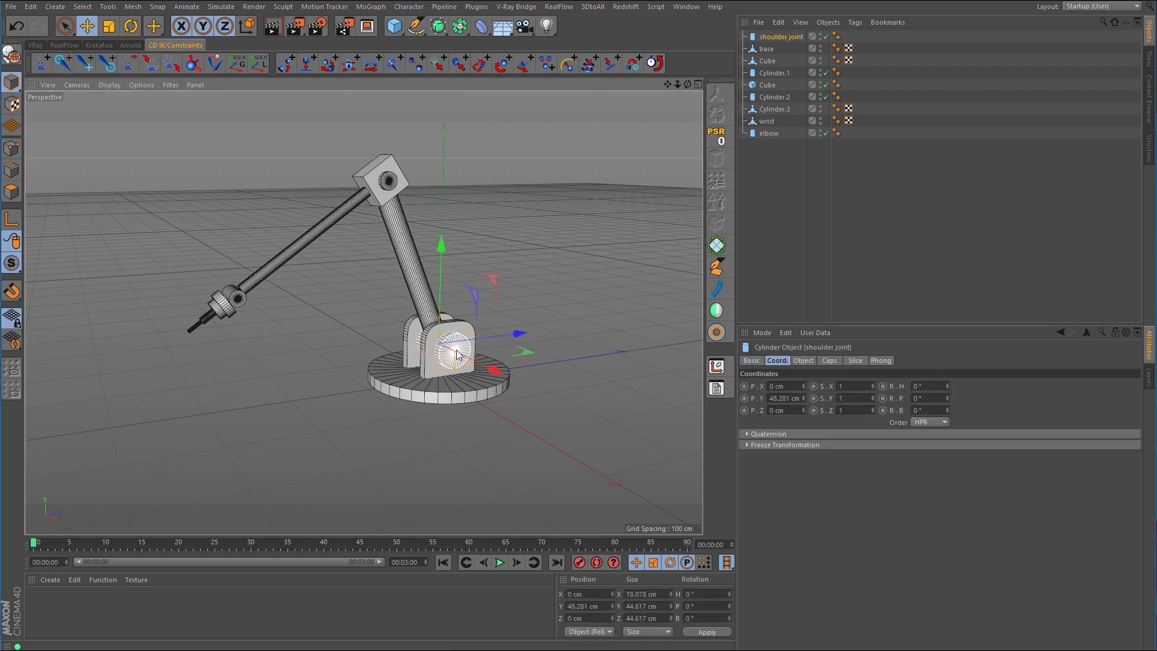
pyautogui.click(388, 184)
pyautogui.click(234, 296)
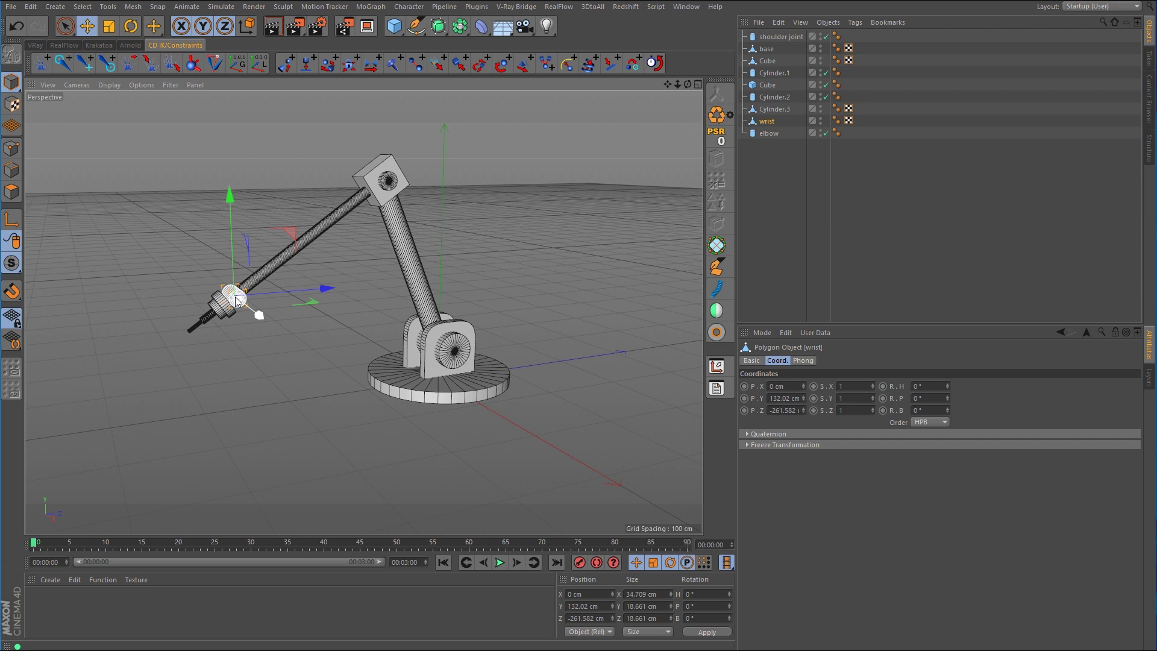
pyautogui.hotkey('ctrl', 'z')
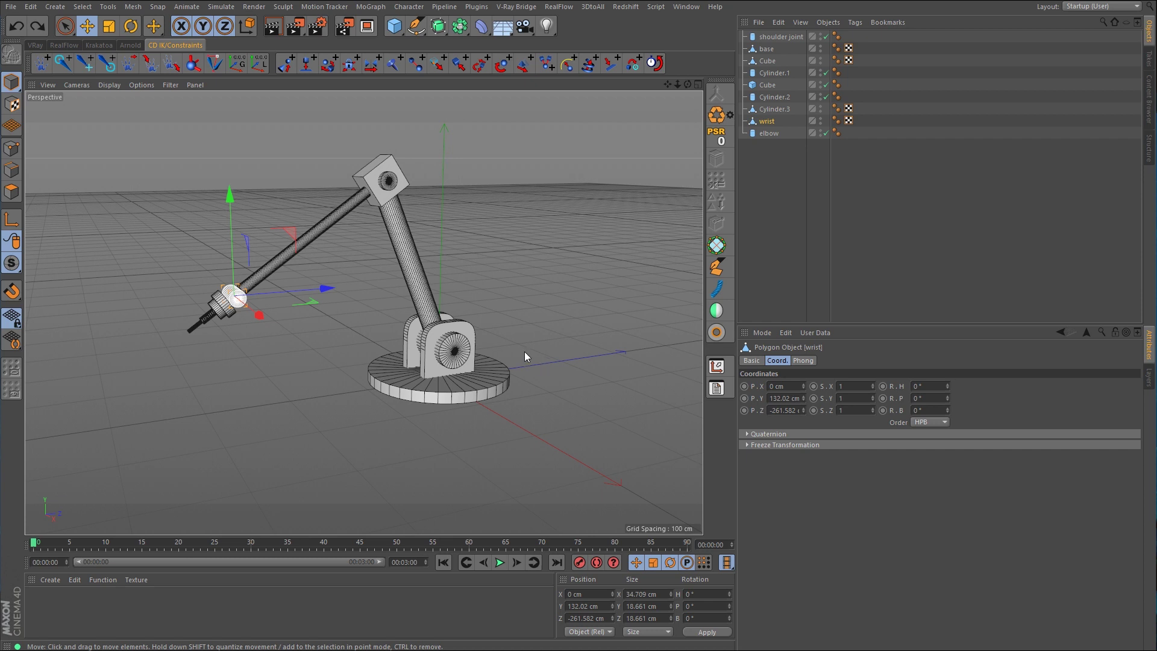
pyautogui.click(238, 305)
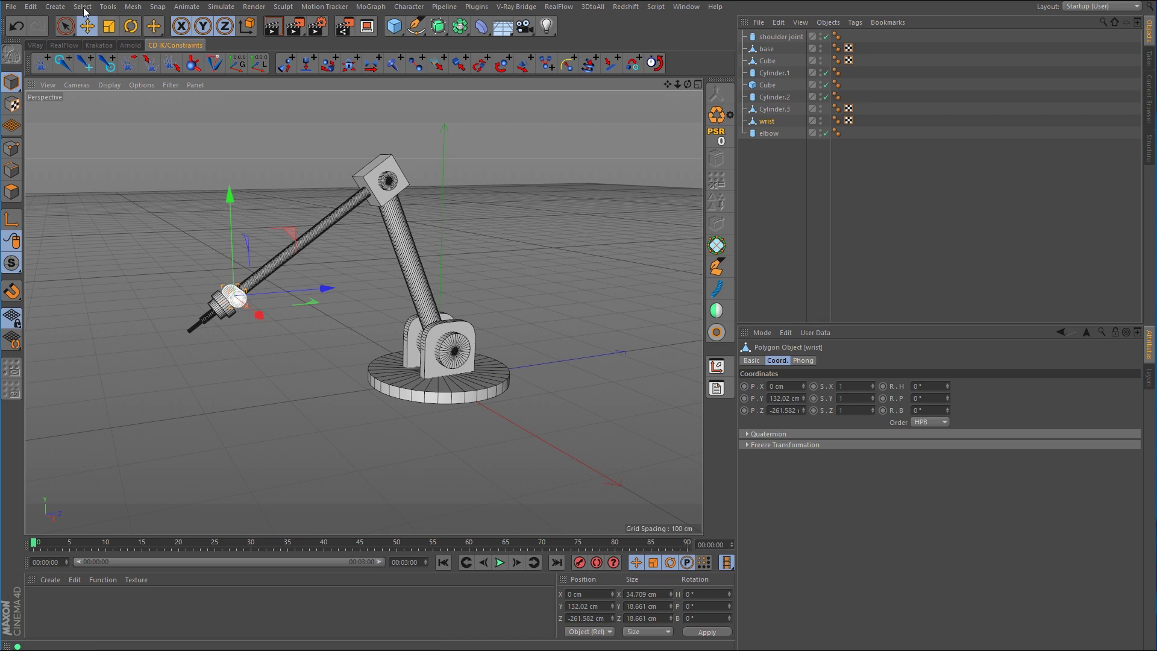
# - Add a Null around the wrist, move the wrist back to top level, and delete that Null
pyautogui.click(55, 6)
pyautogui.moveTo(63, 24)
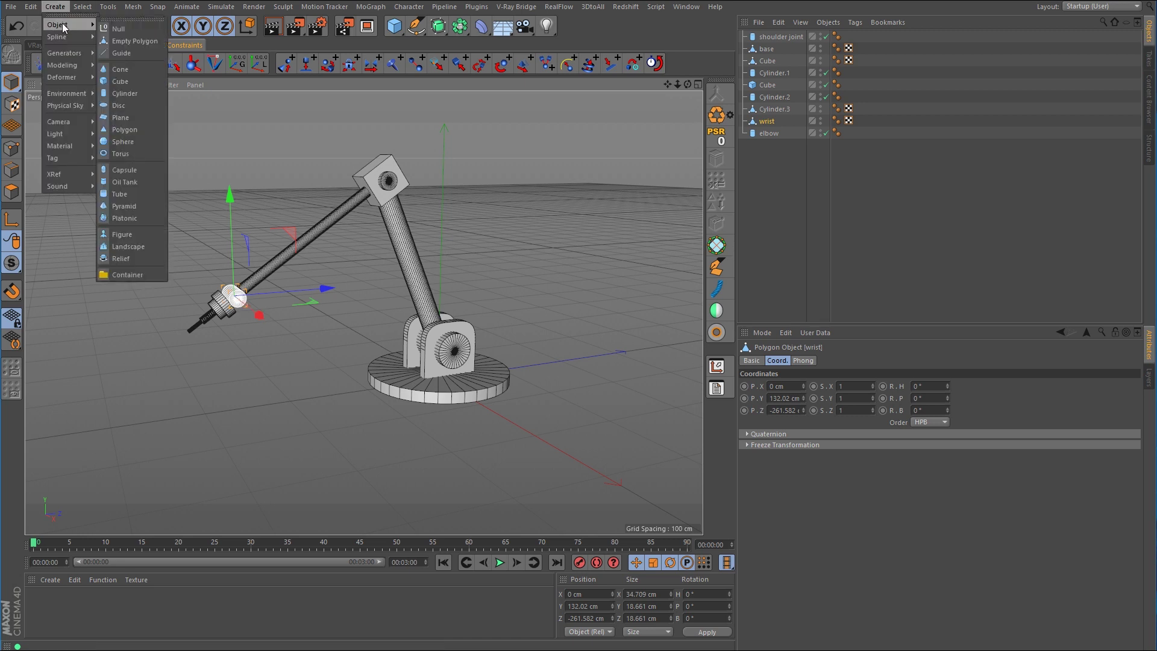
pyautogui.keyDown('alt'); pyautogui.click(118, 27); pyautogui.keyUp('alt')
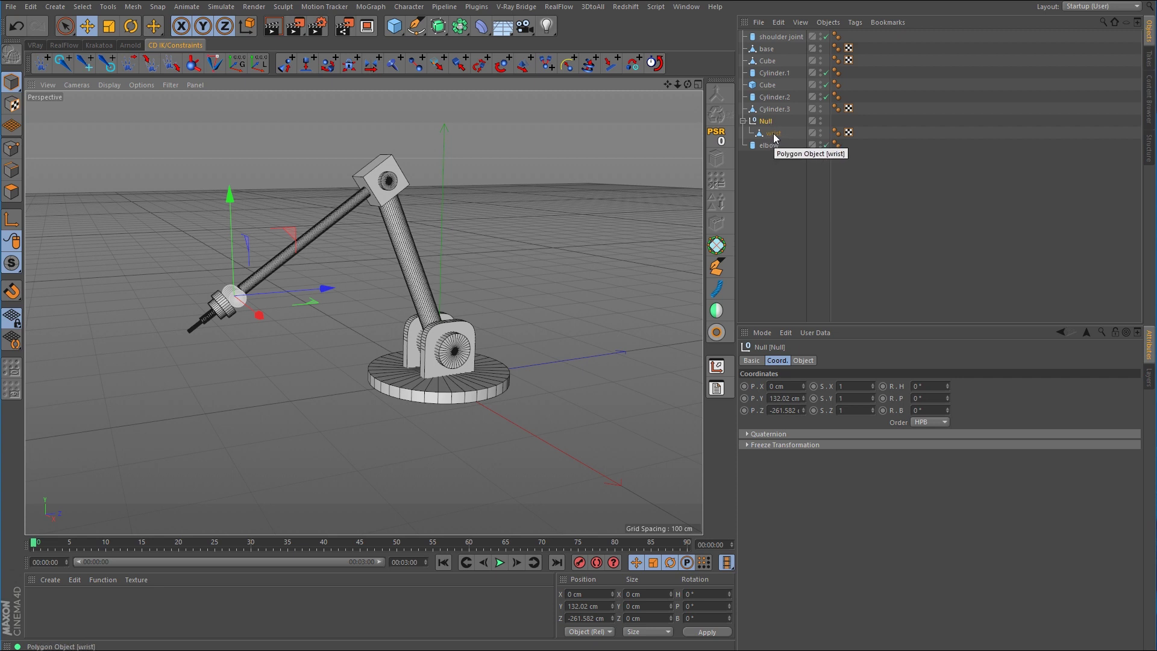
pyautogui.moveTo(775, 134); pyautogui.dragTo(770, 141)
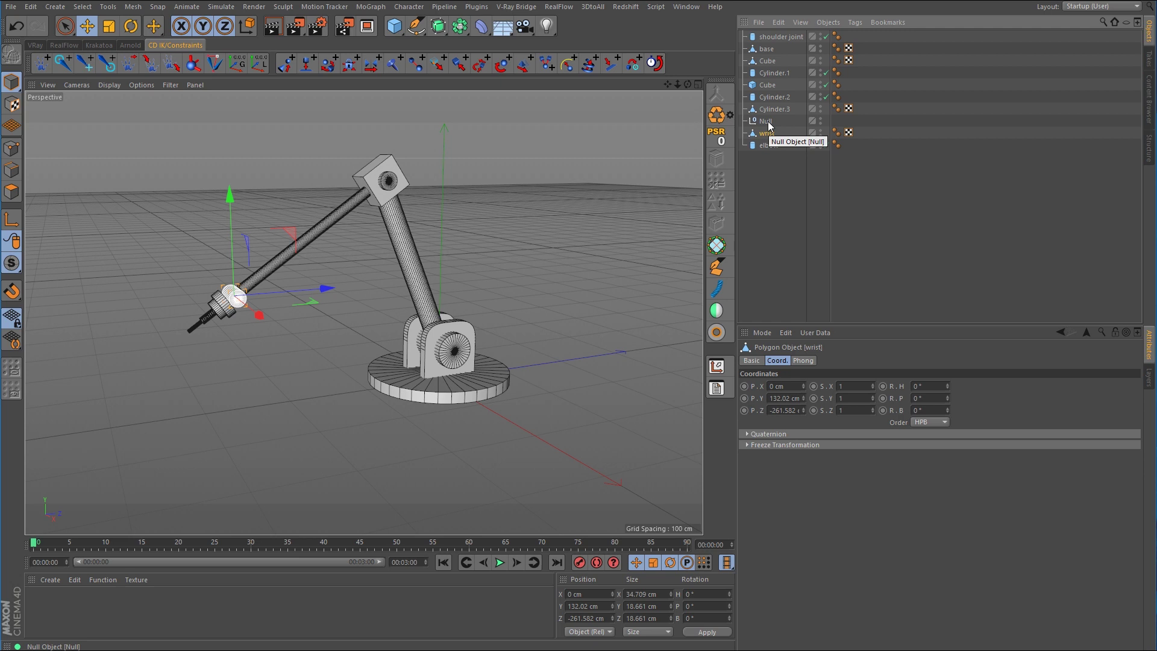
pyautogui.click(766, 121)
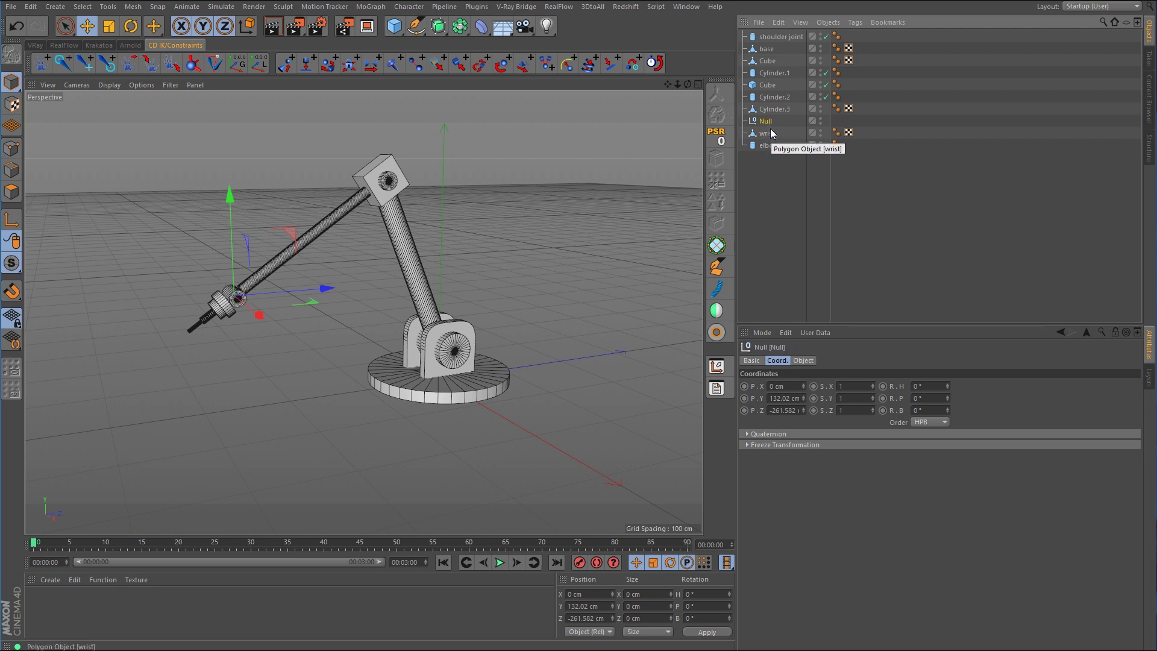
pyautogui.press('Delete')
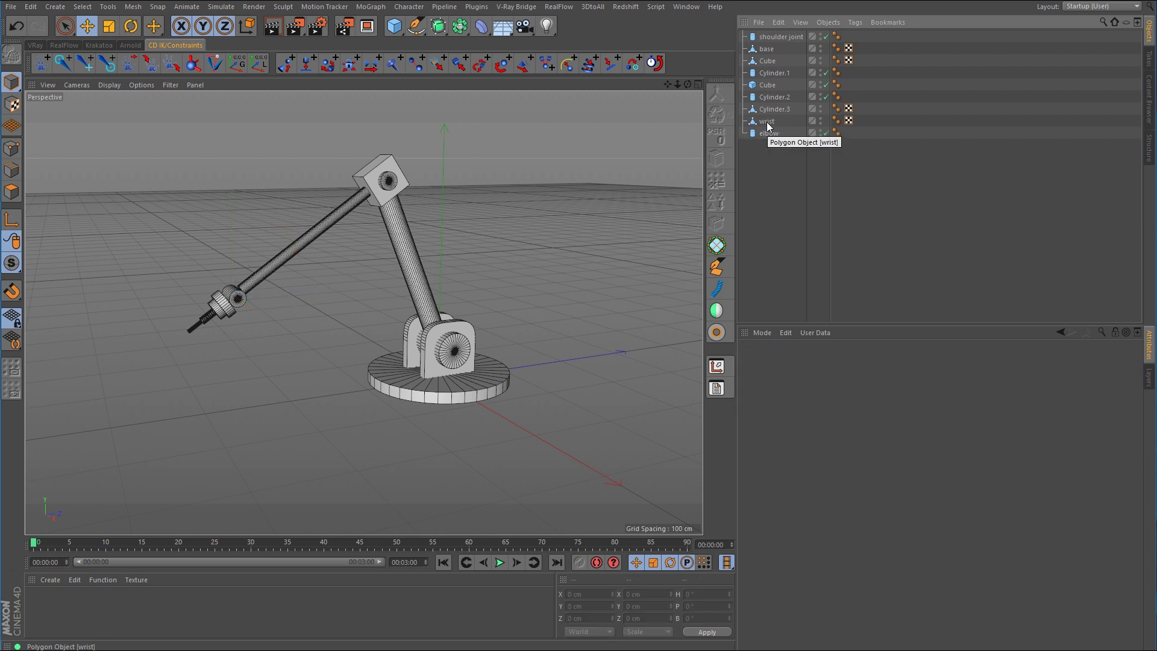
# - Add wrist.Root.Null above the wrist with the CD Add Root Null plugin command
pyautogui.click(240, 303)
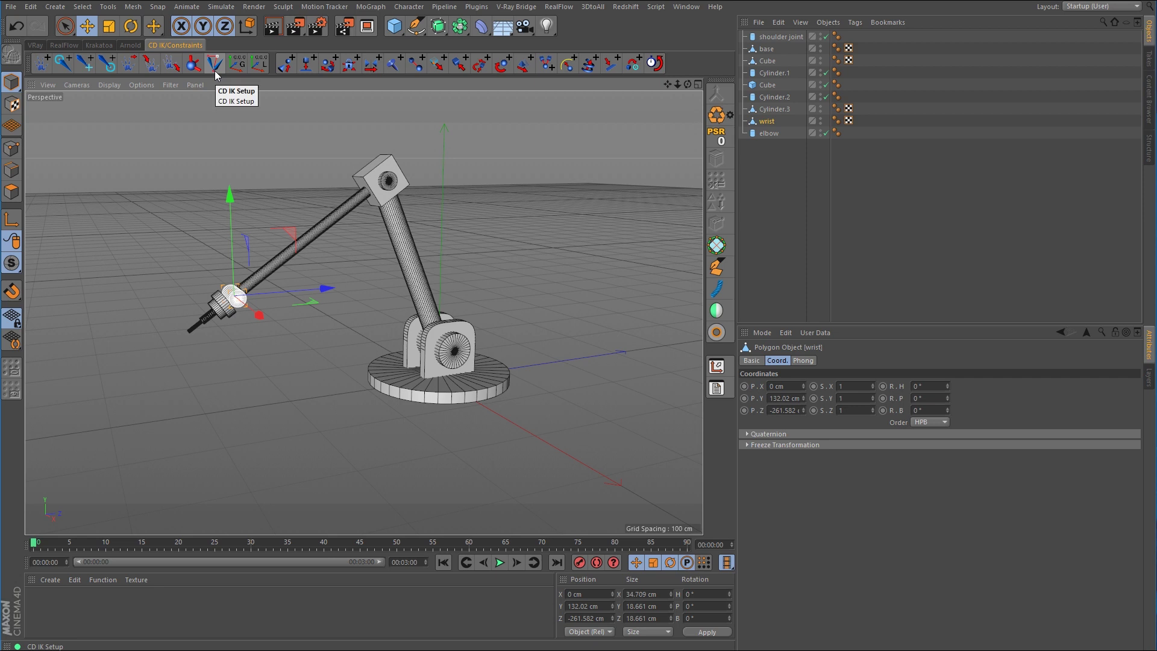
pyautogui.click(480, 7)
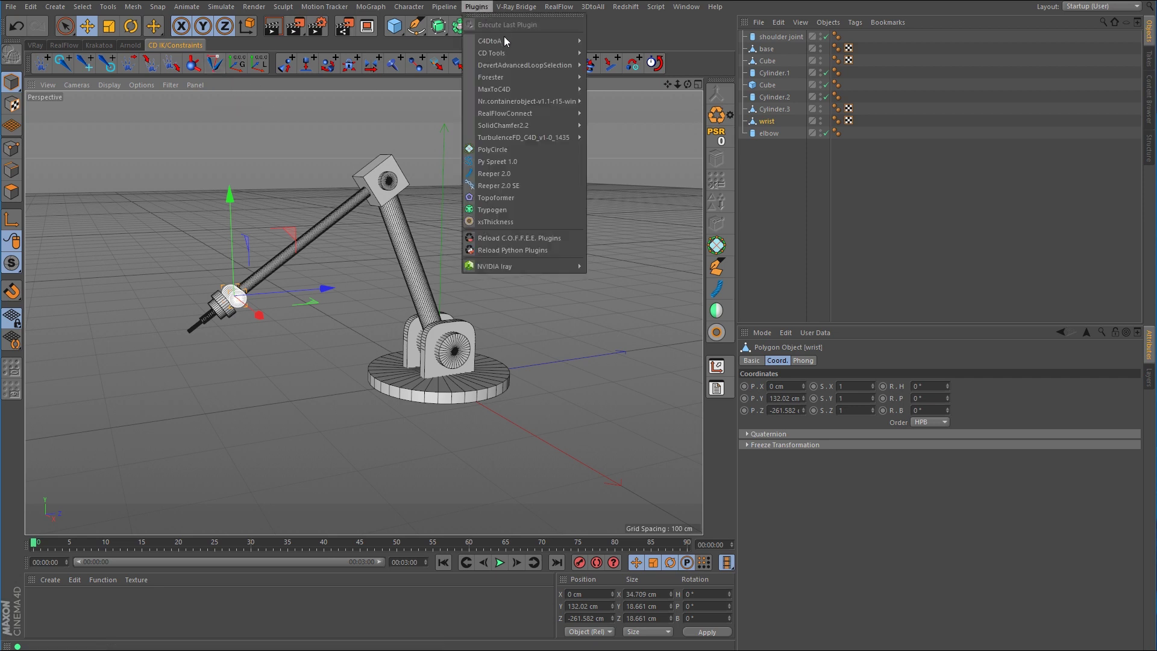
pyautogui.moveTo(505, 51)
pyautogui.moveTo(627, 77)
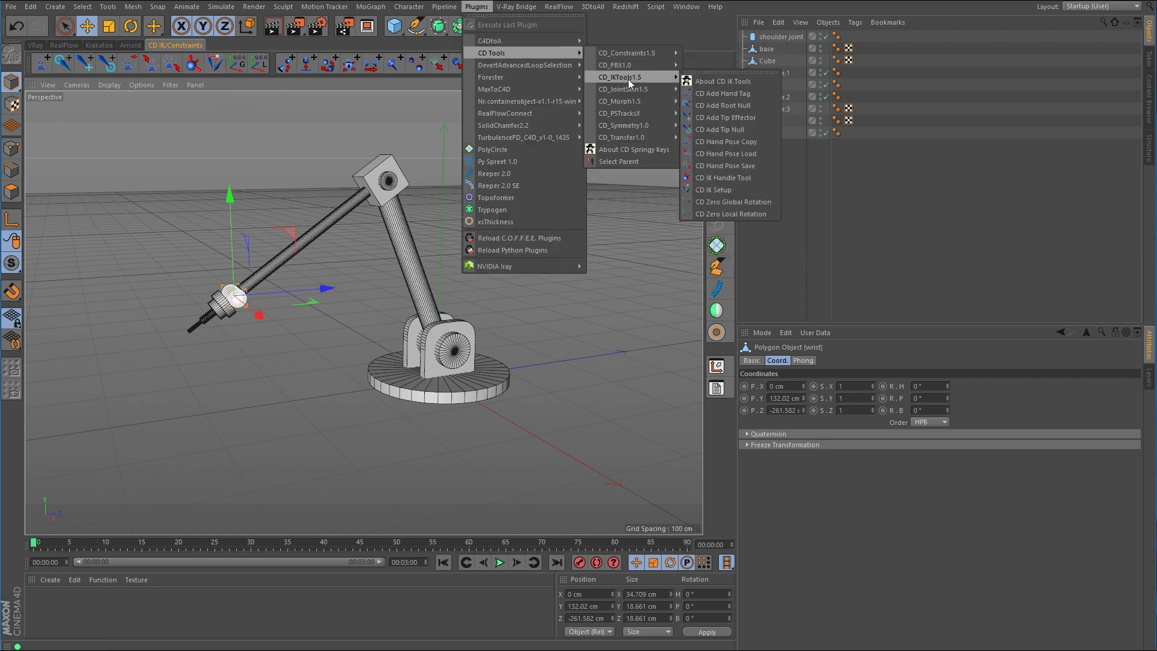
pyautogui.click(725, 107)
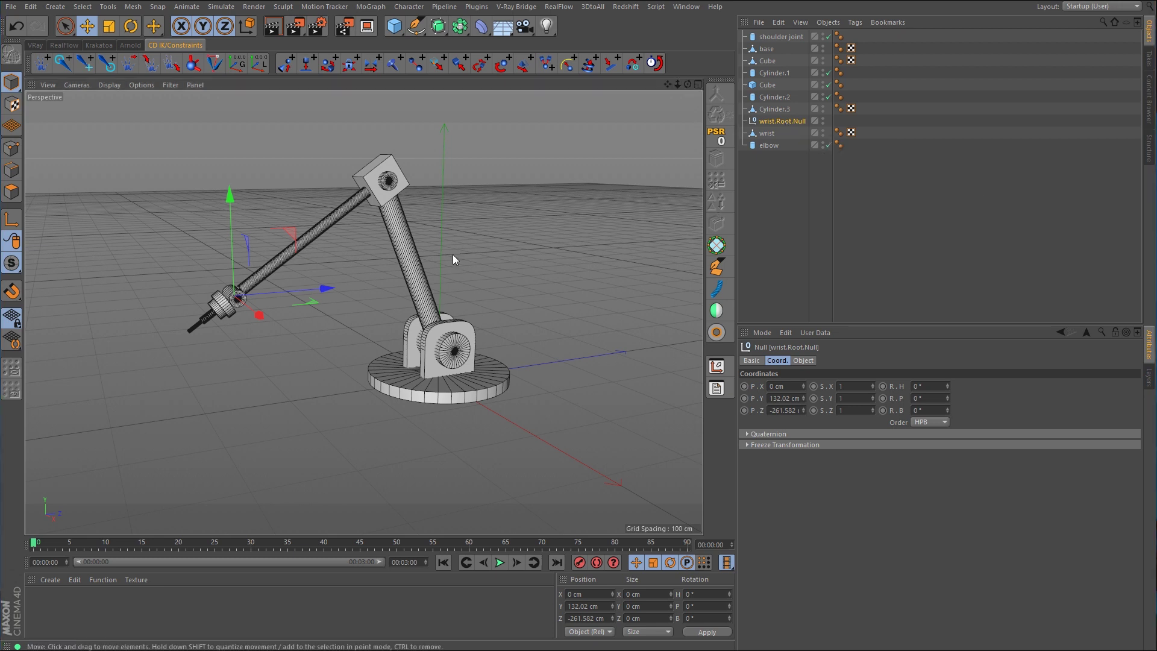
# - Add CD root nulls above the elbow and the shoulder joint cylinders
pyautogui.click(389, 182)
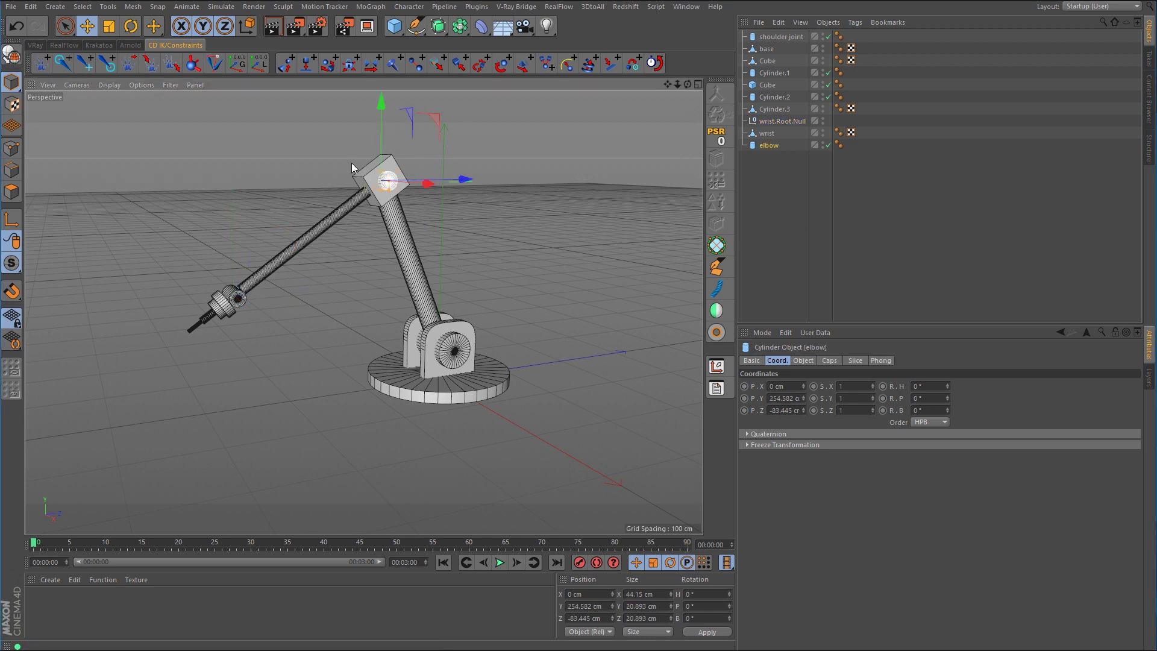
pyautogui.click(63, 63)
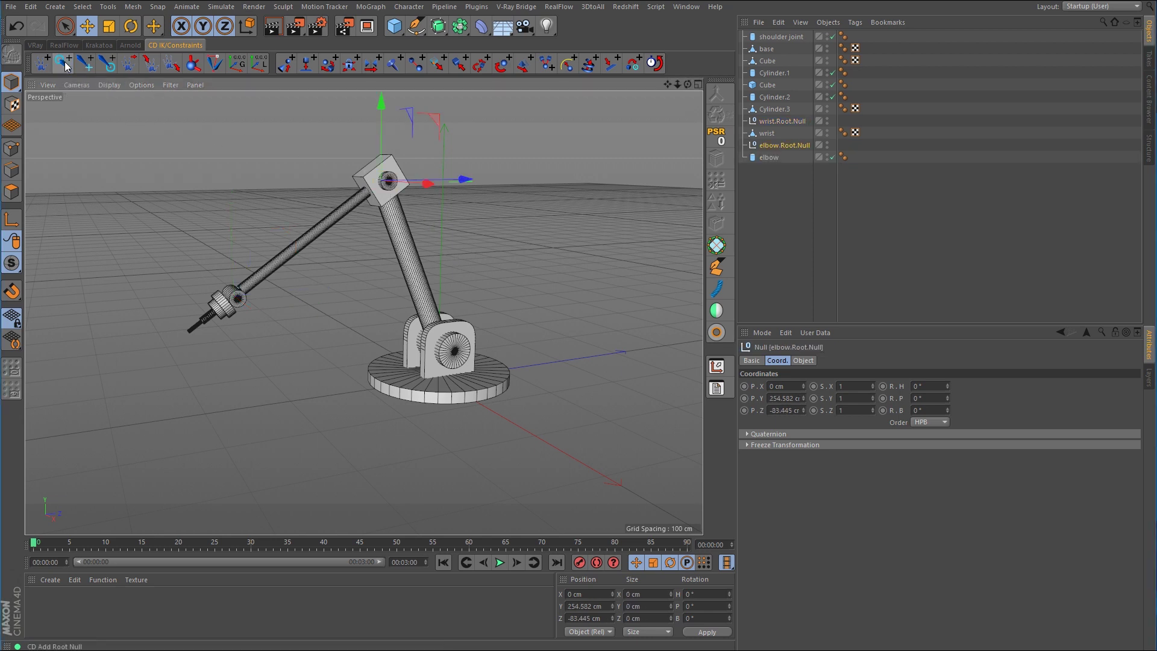
pyautogui.click(453, 353)
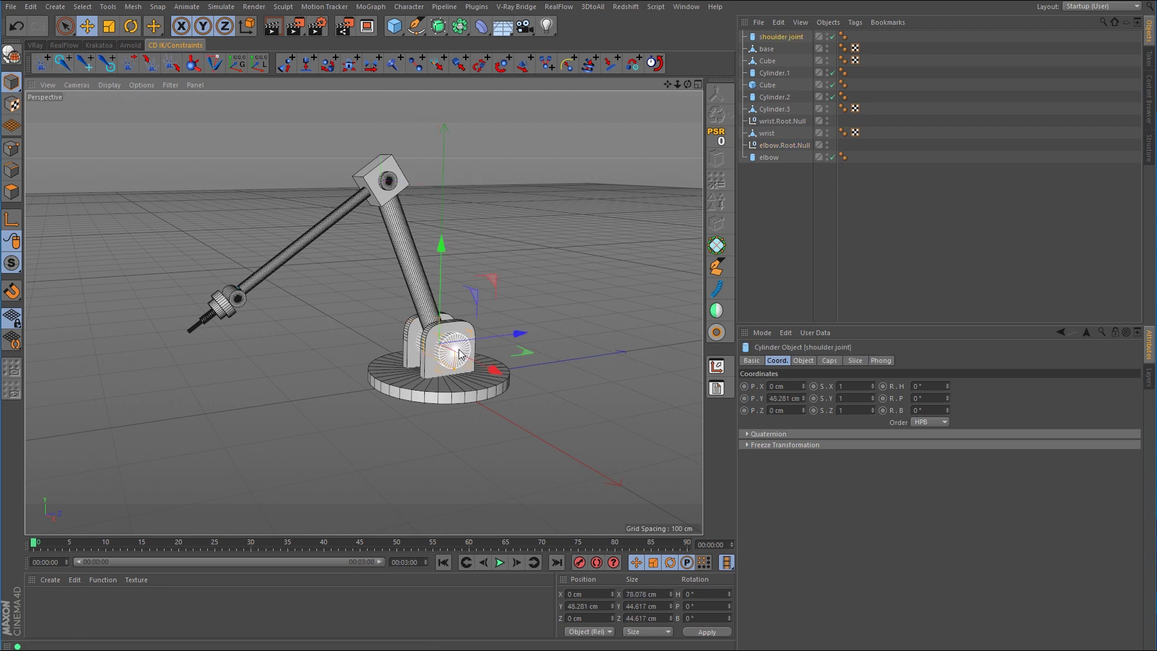
pyautogui.click(66, 63)
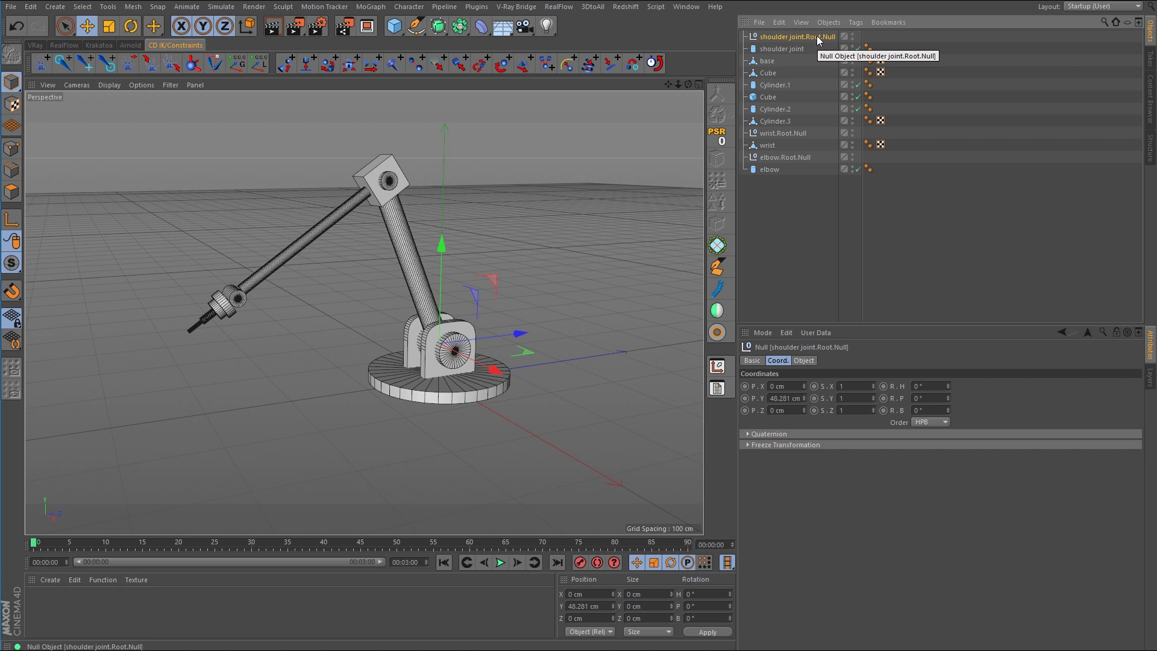
# - Aim shoulder joint.Root.Null at elbow.Root.Null, then delete the aim tag to keep the rotation
pyautogui.keyDown('ctrl'); pyautogui.click(794, 157); pyautogui.keyUp('ctrl')
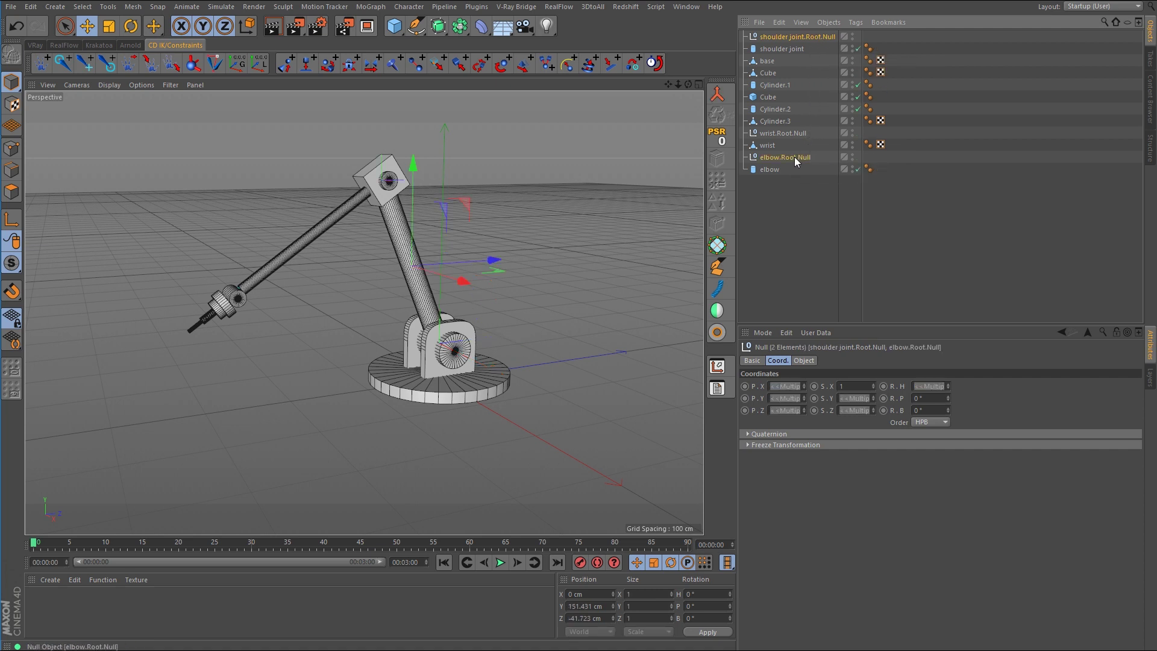
pyautogui.click(286, 62)
pyautogui.click(263, 108)
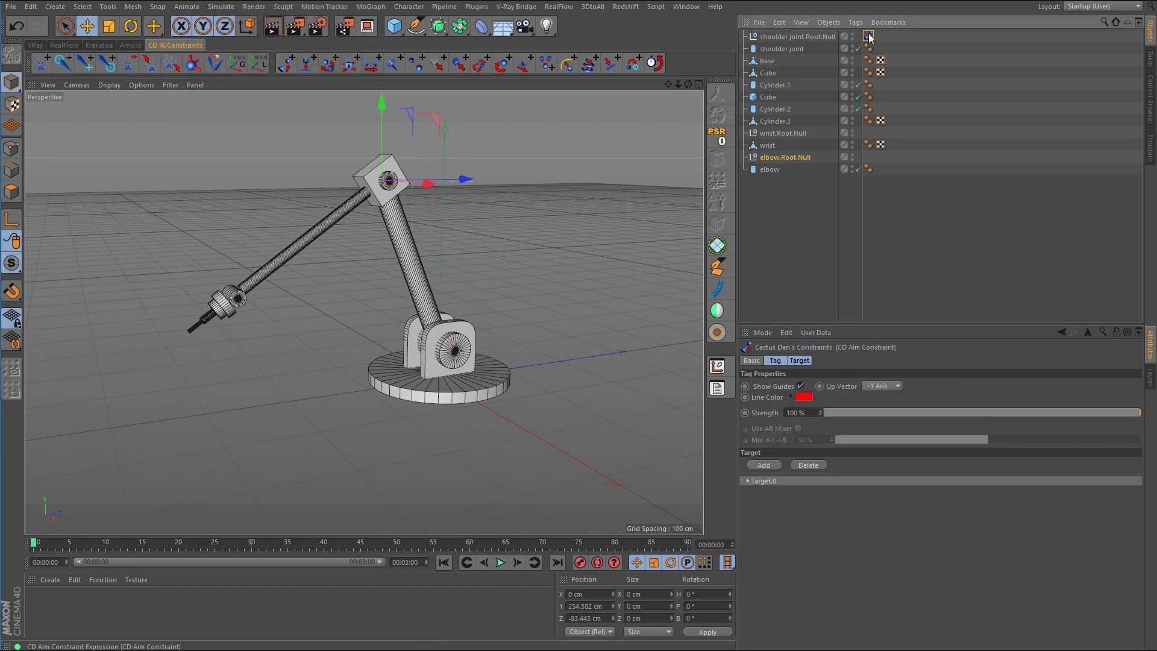
pyautogui.press('Delete')
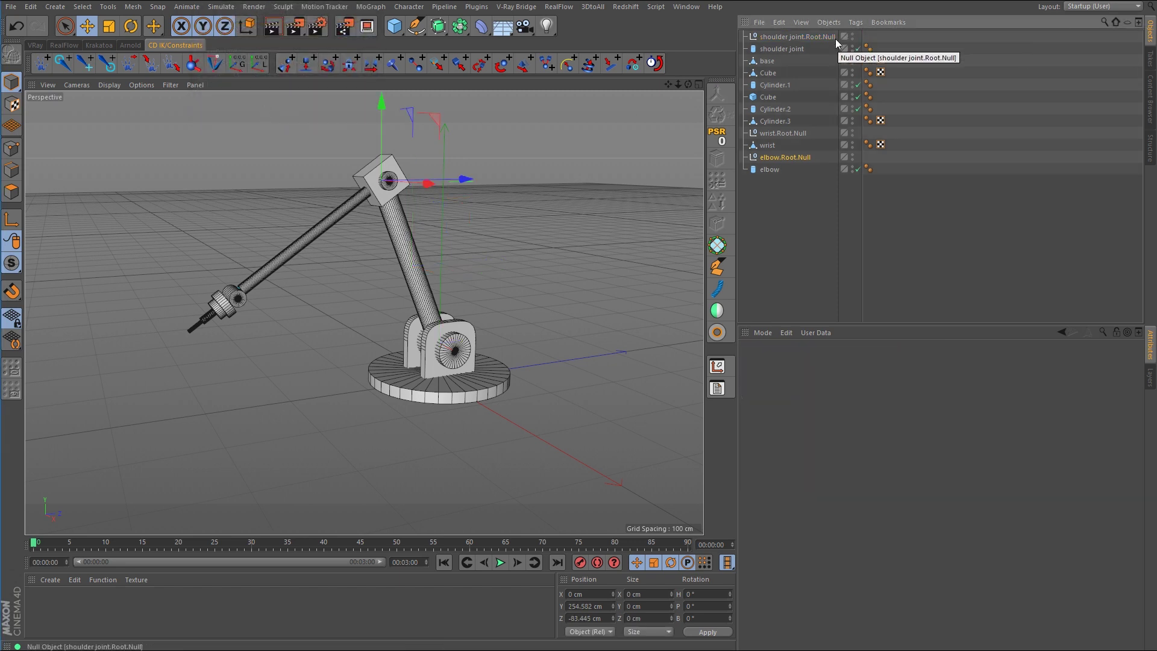
pyautogui.click(795, 38)
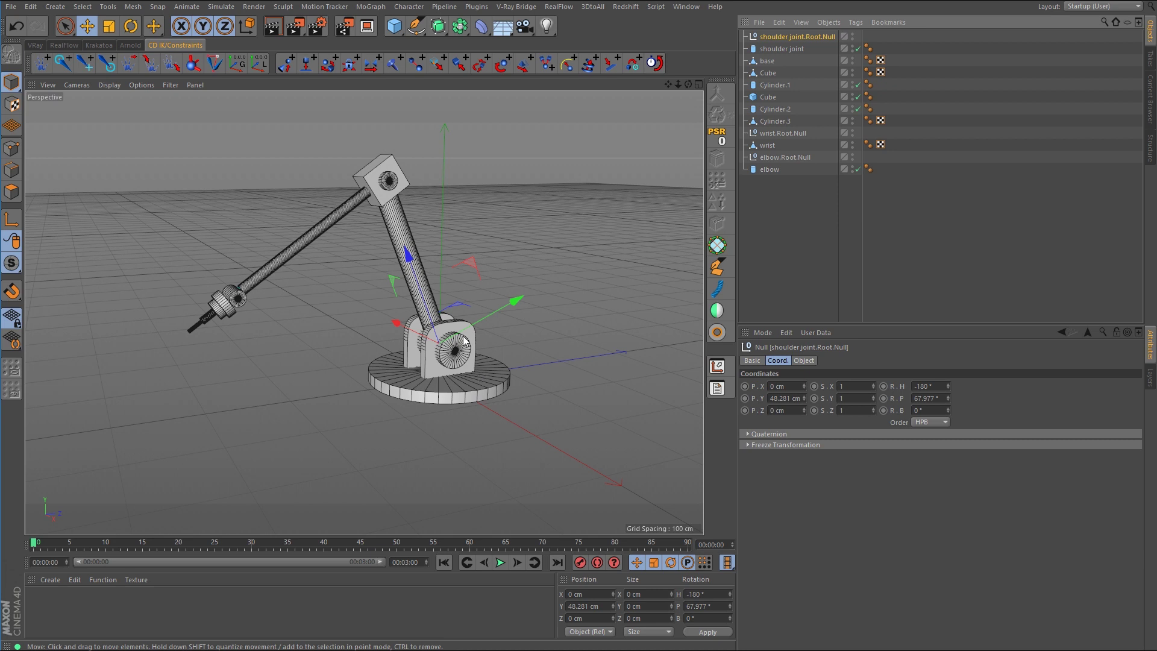
pyautogui.click(783, 156)
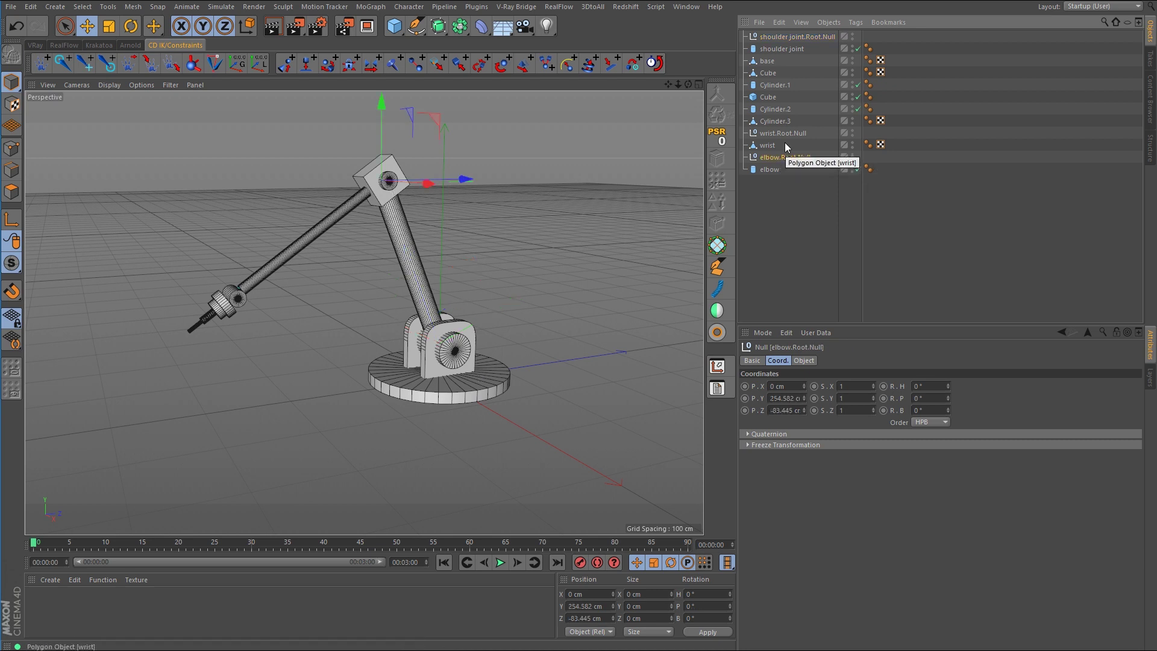
# - Aim elbow.Root.Null at wrist.Root.Null and delete the aim tag, keeping H -180°, P -34.529°
pyautogui.keyDown('ctrl'); pyautogui.click(785, 134); pyautogui.keyUp('ctrl')
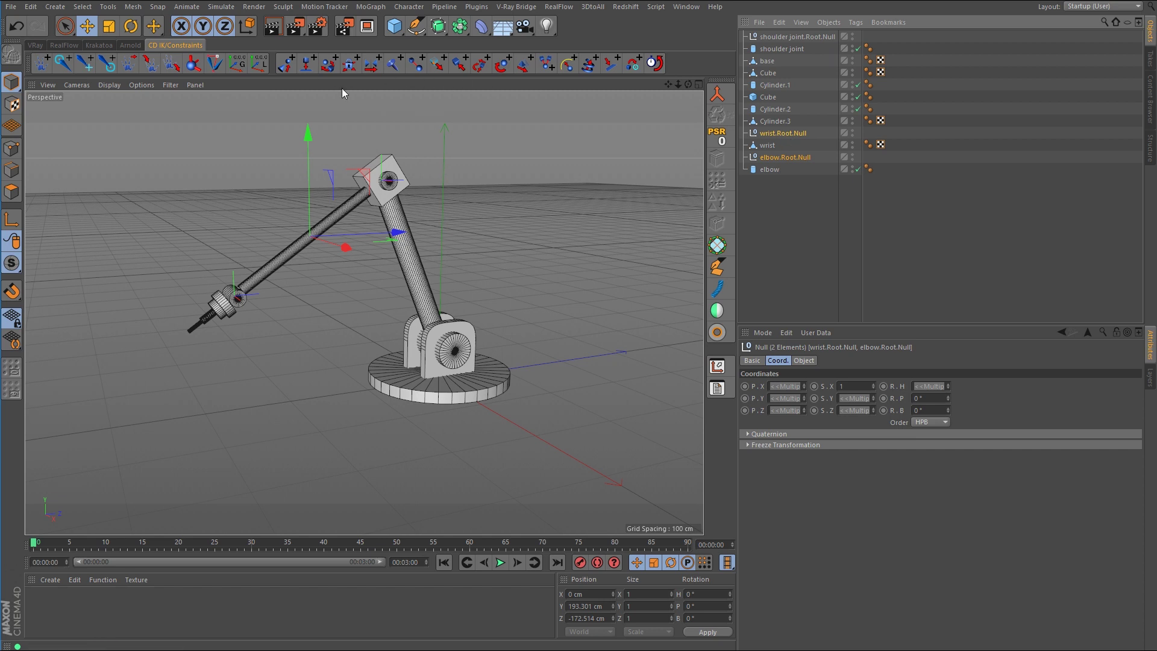
pyautogui.click(286, 64)
pyautogui.click(265, 108)
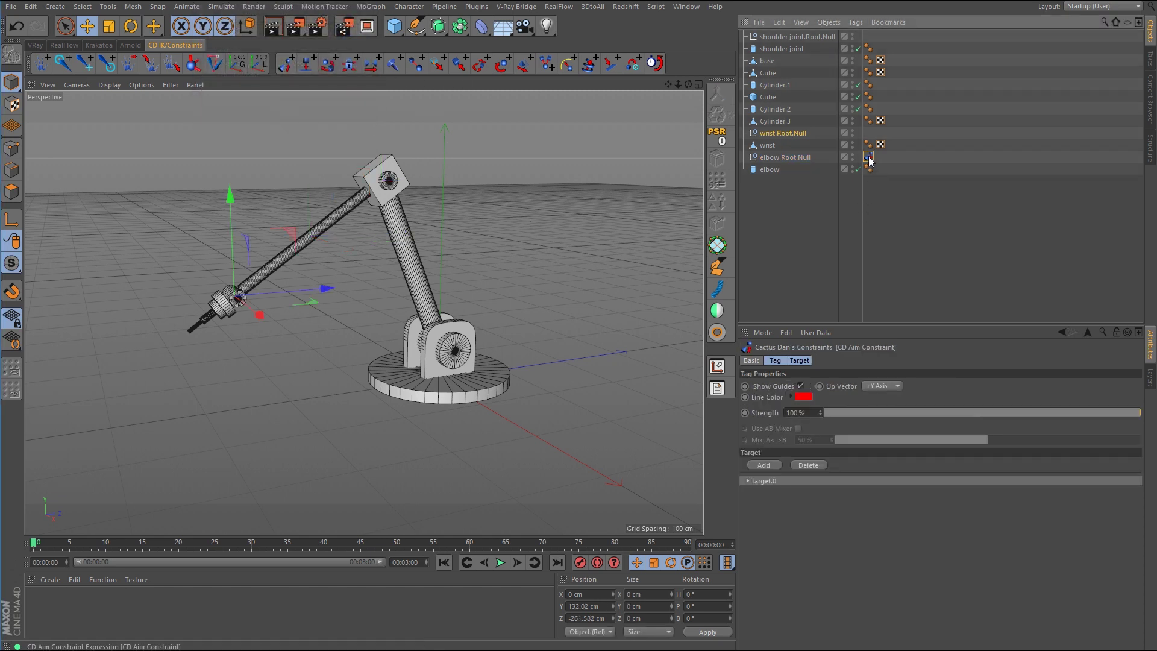
pyautogui.press('Delete')
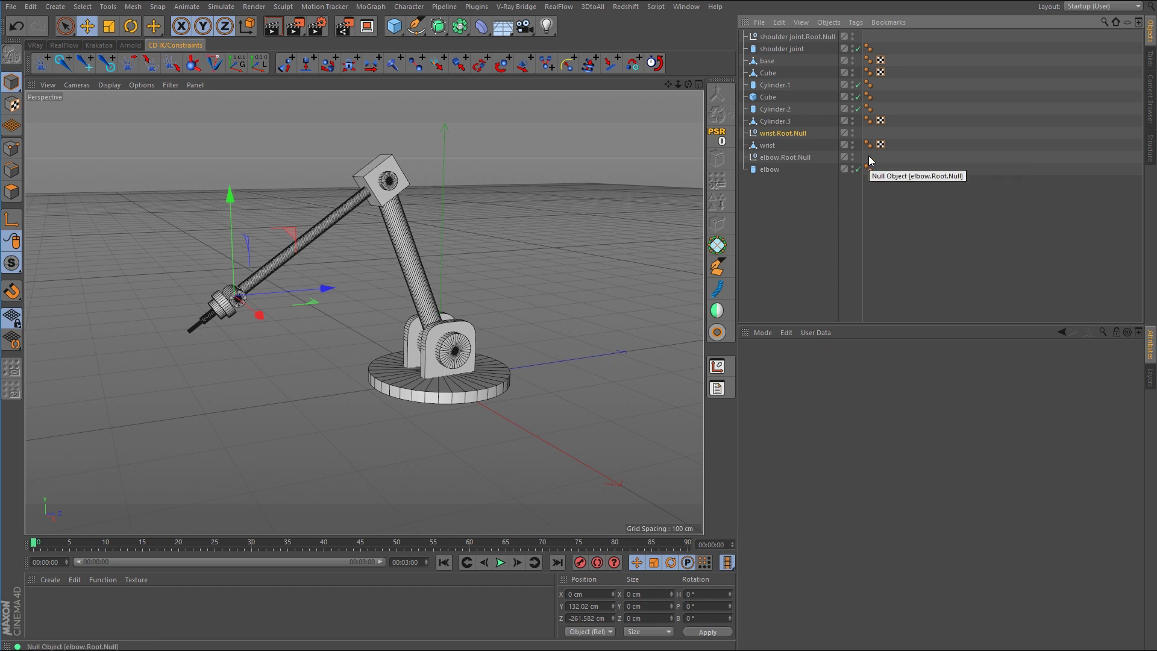
pyautogui.click(785, 157)
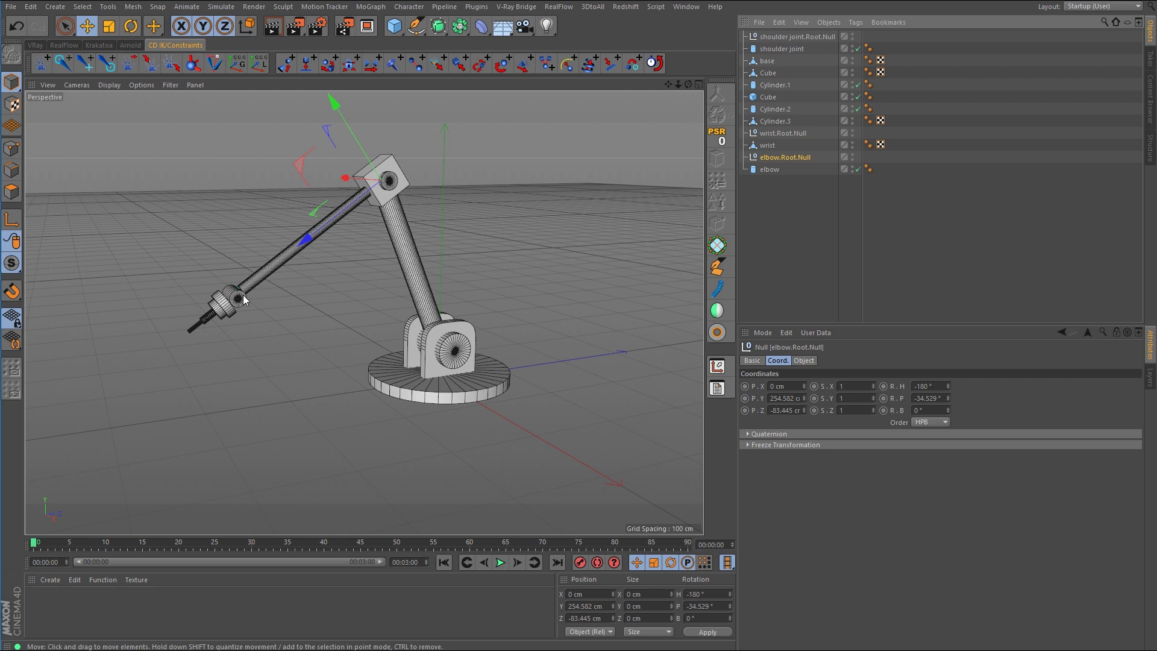
pyautogui.click(796, 133)
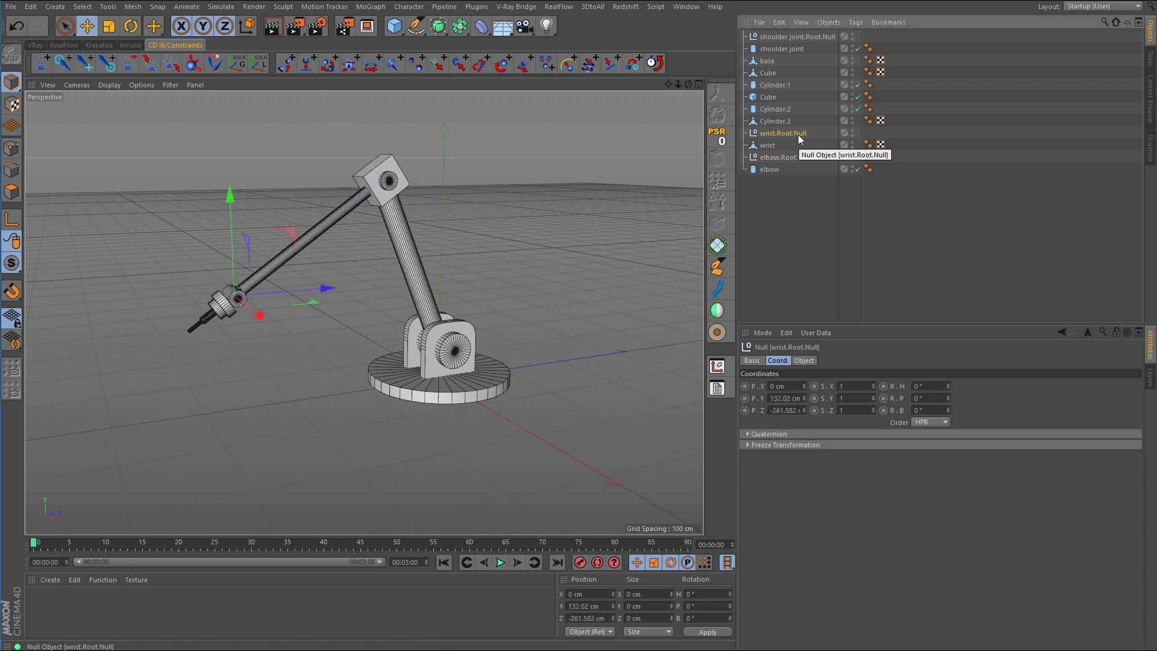
# - Aim wrist.Root.Null at gripper Cylinder.3, drop the aim tag, then select the wrist sphere and gripper
pyautogui.keyDown('shift'); pyautogui.click(223, 314); pyautogui.keyUp('shift')
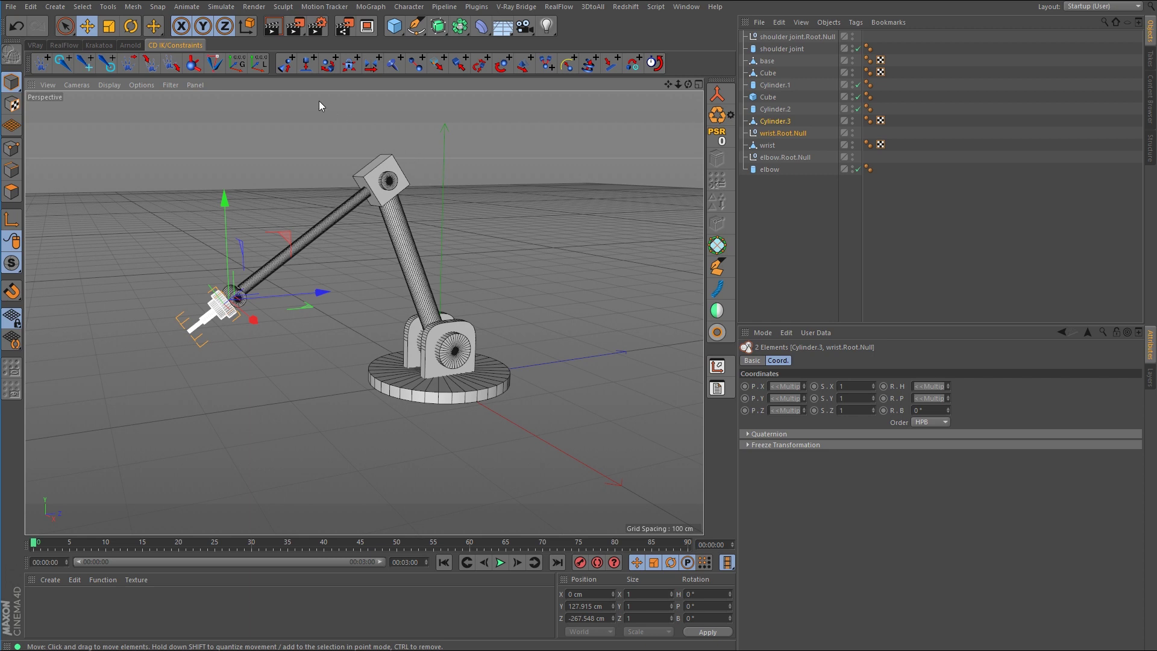
pyautogui.click(286, 63)
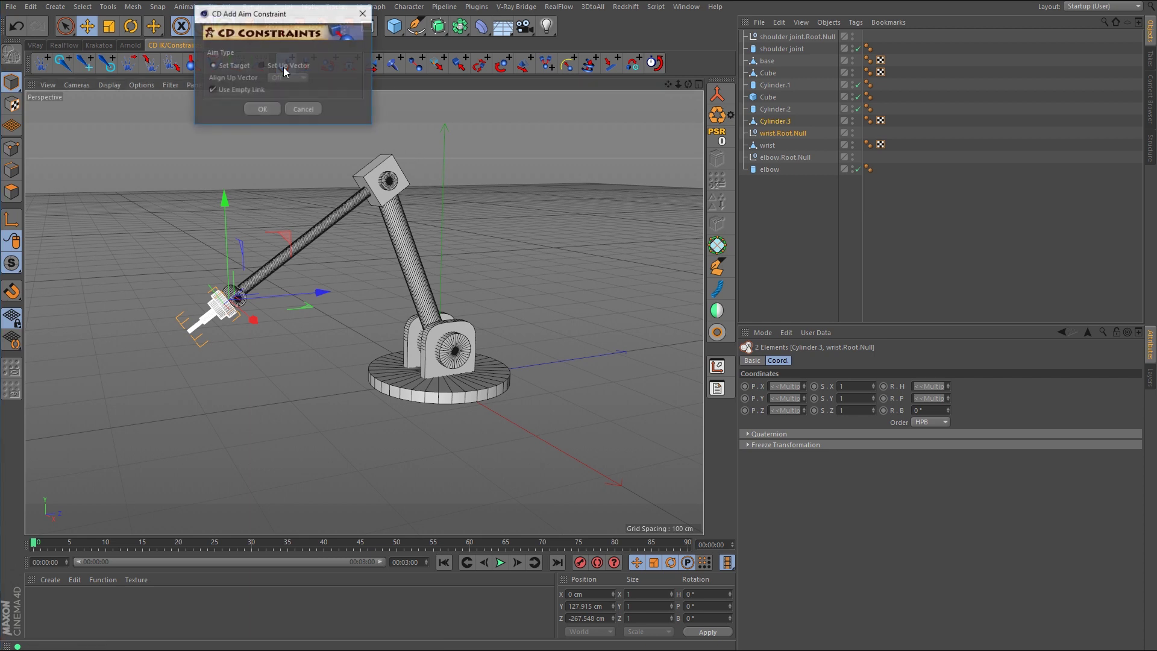
pyautogui.click(262, 110)
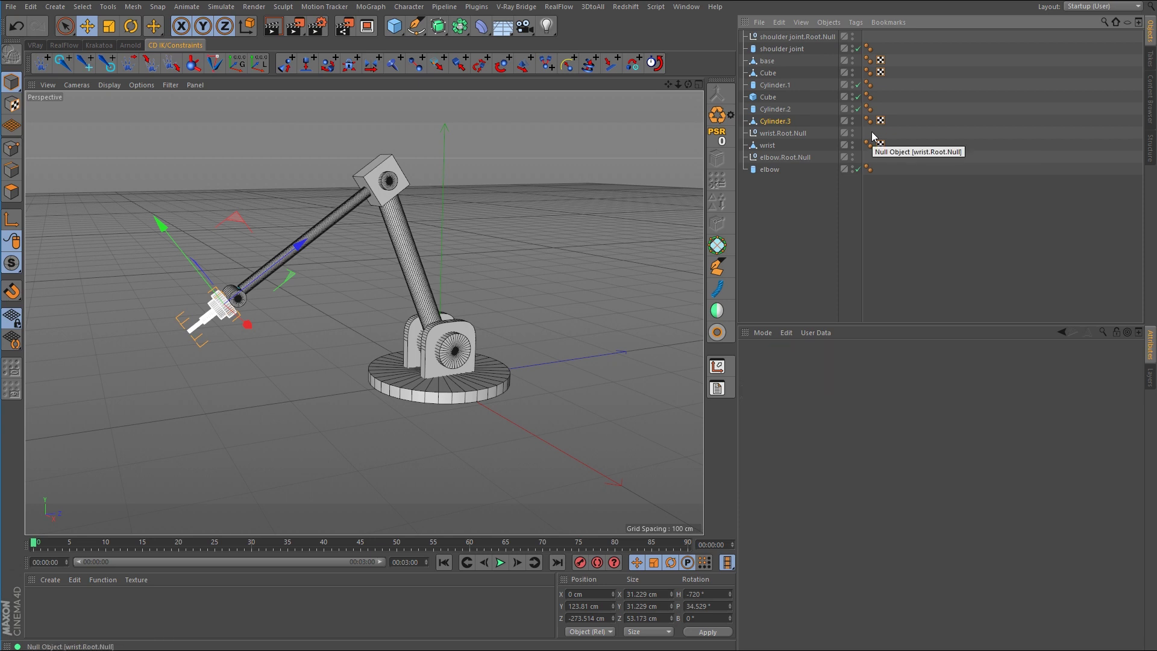
pyautogui.press('Delete')
pyautogui.click(792, 133)
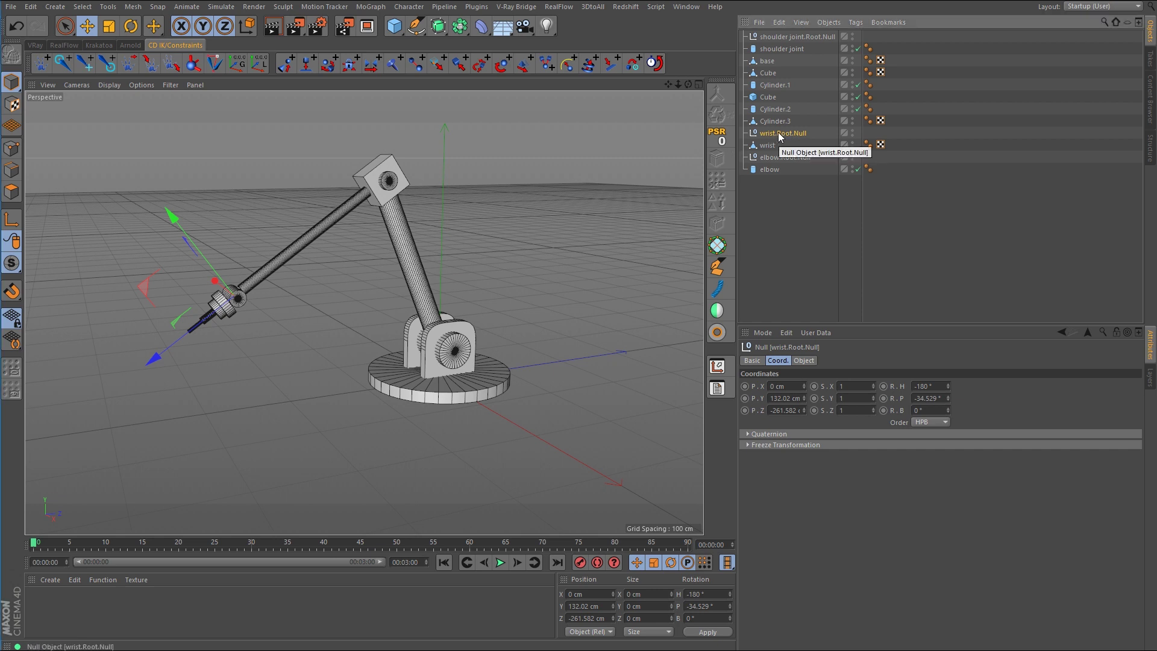
pyautogui.click(231, 314)
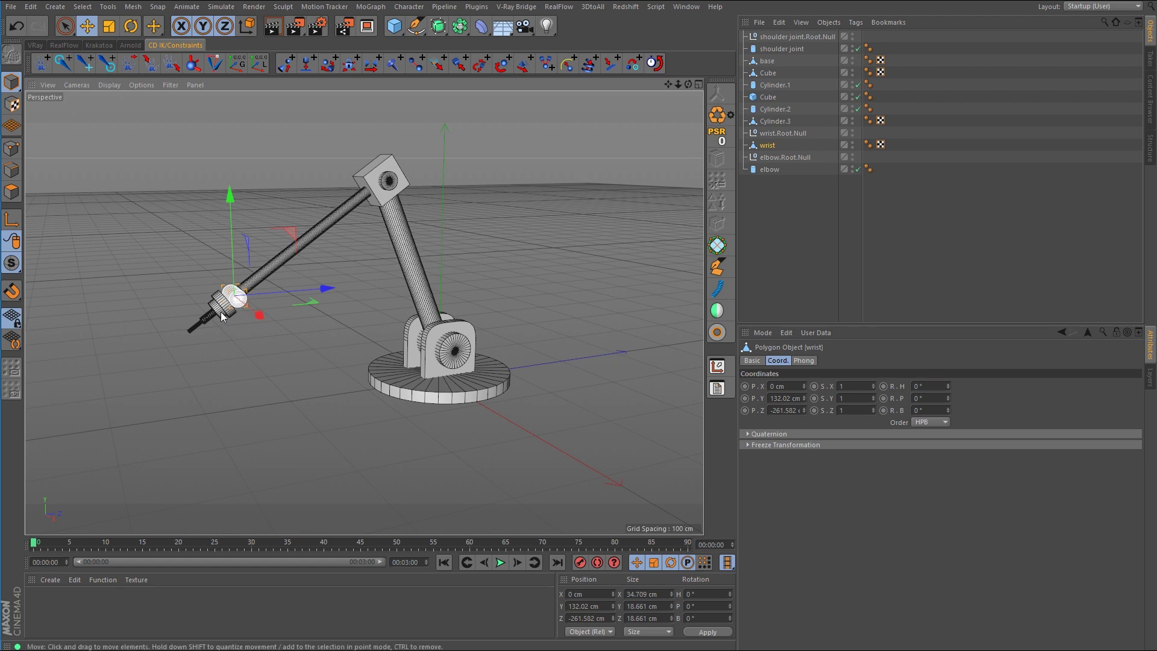
pyautogui.click(222, 315)
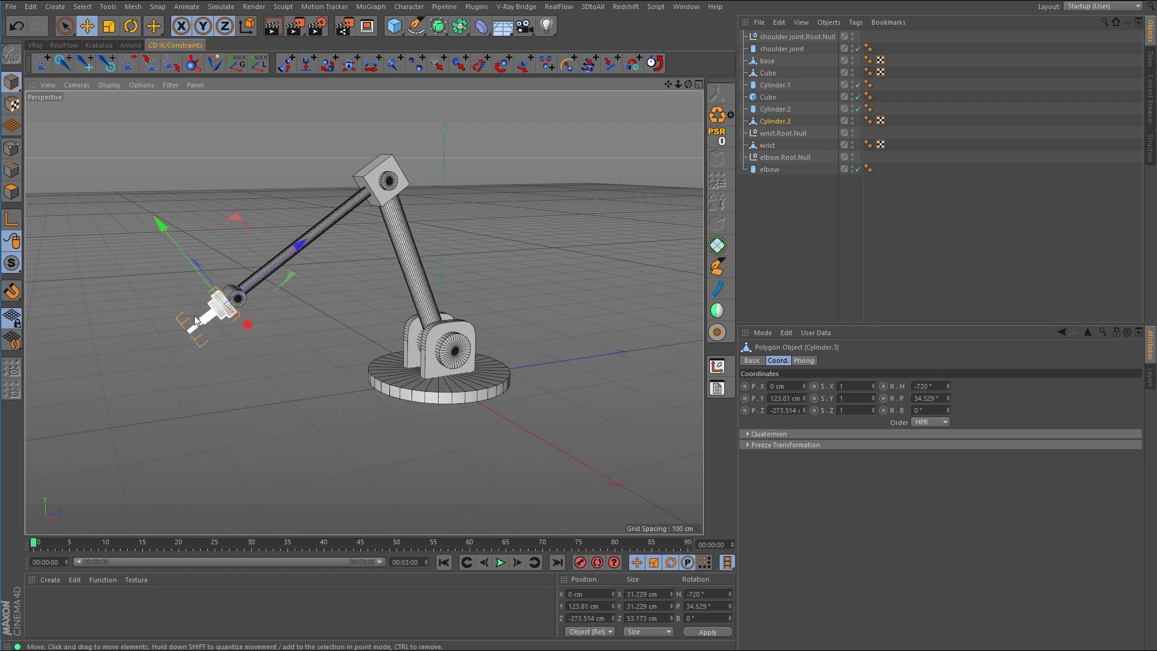
# - Parent Cylinder.3 and the wrist sphere under wrist.Root.Null
pyautogui.scroll(5, 222, 316)
pyautogui.click(334, 281)
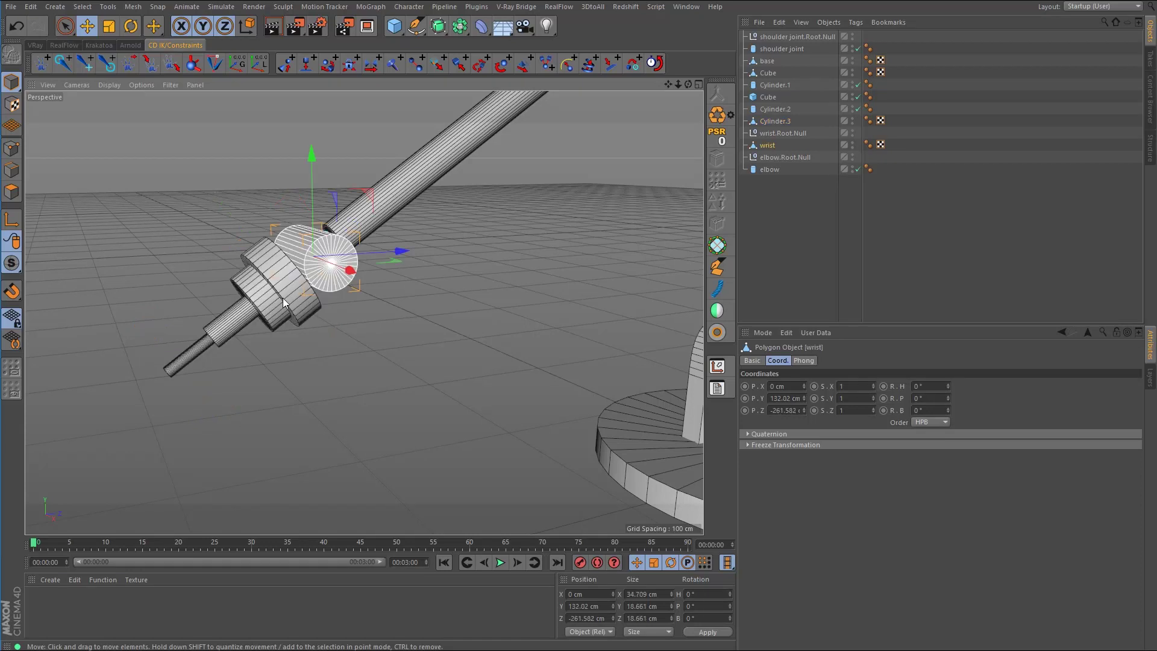
pyautogui.hotkey('ctrl', 'z')
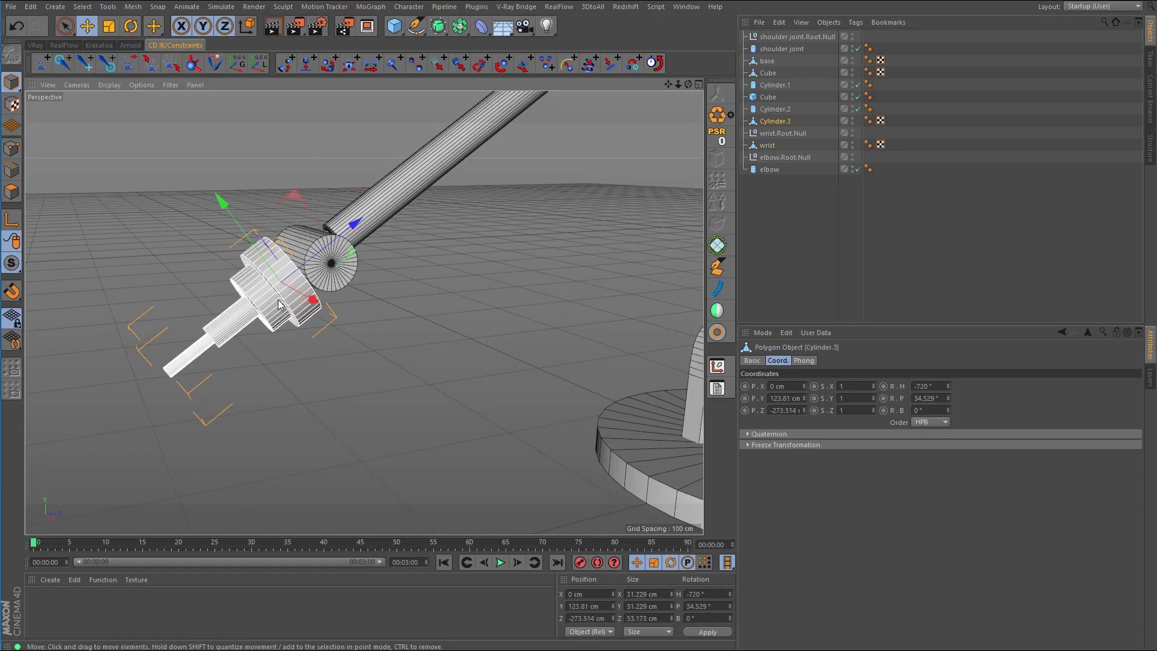
pyautogui.keyDown('shift'); pyautogui.click(334, 285); pyautogui.keyUp('shift')
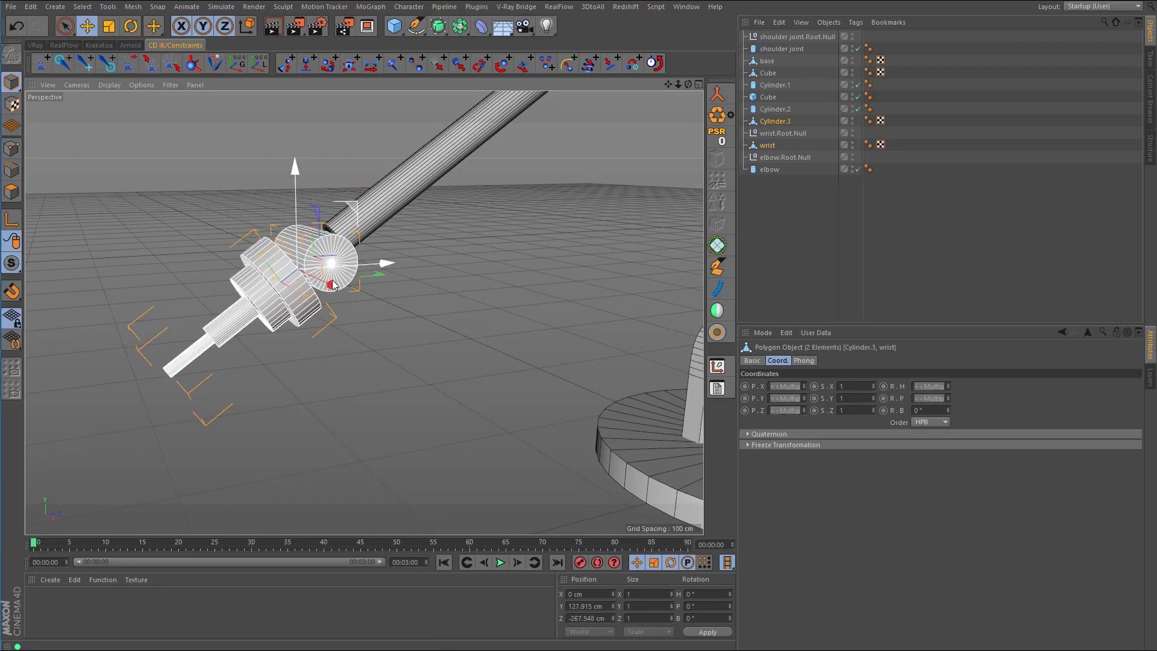
pyautogui.moveTo(773, 147); pyautogui.dragTo(776, 134)
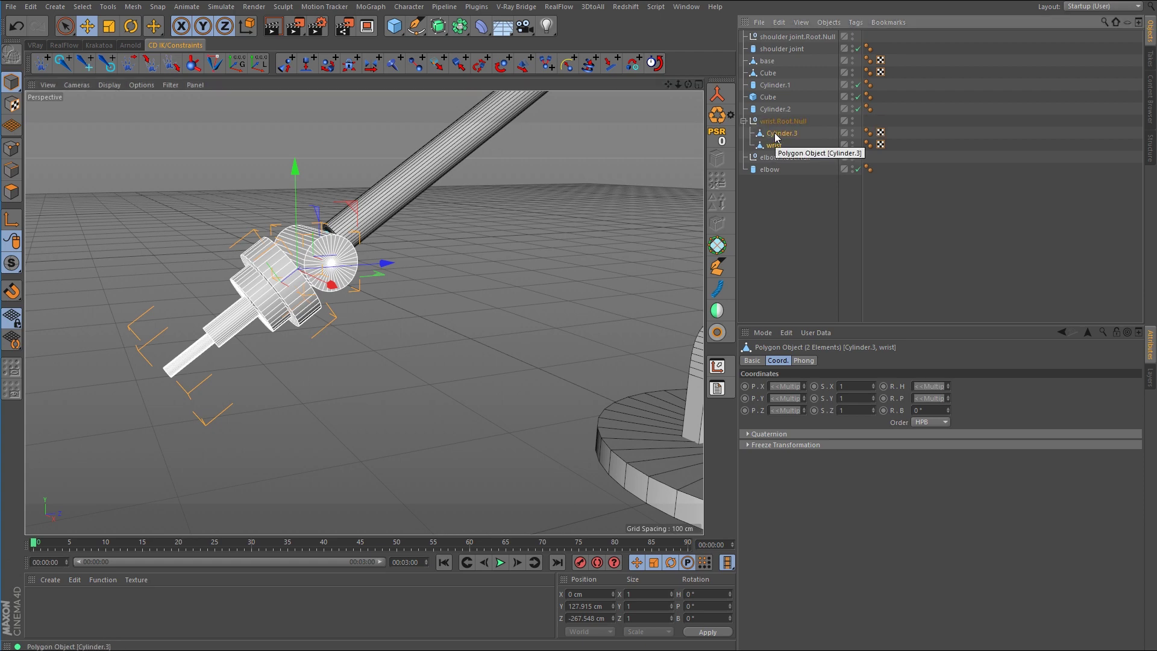
# - Parent the elbow, its Cube and forearm Cylinder.2 under elbow.Root.Null
pyautogui.scroll(-5, 388, 330)
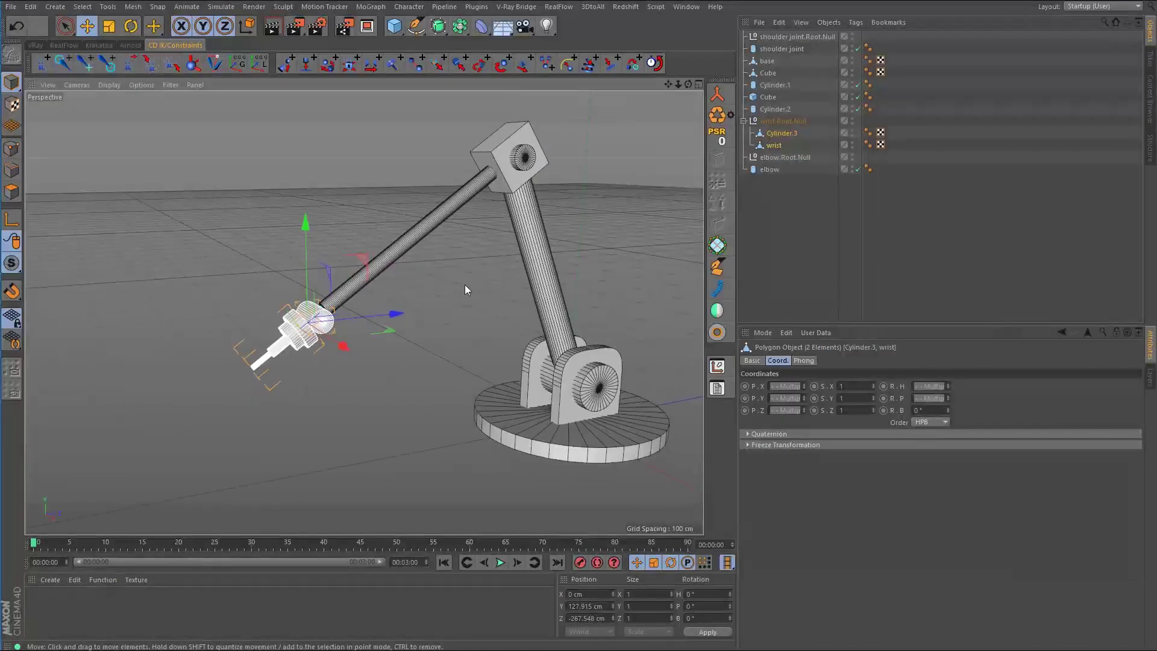
pyautogui.keyDown('alt'); pyautogui.moveTo(465, 285); pyautogui.dragTo(388, 331, button='middle'); pyautogui.keyUp('alt')
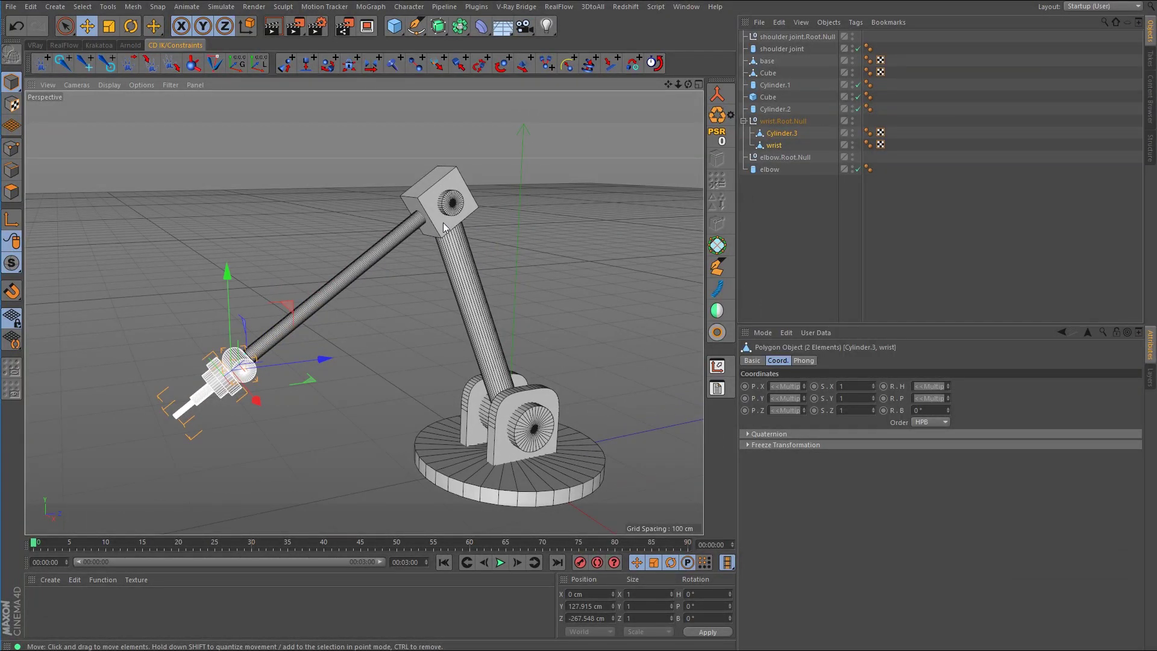
pyautogui.click(456, 206)
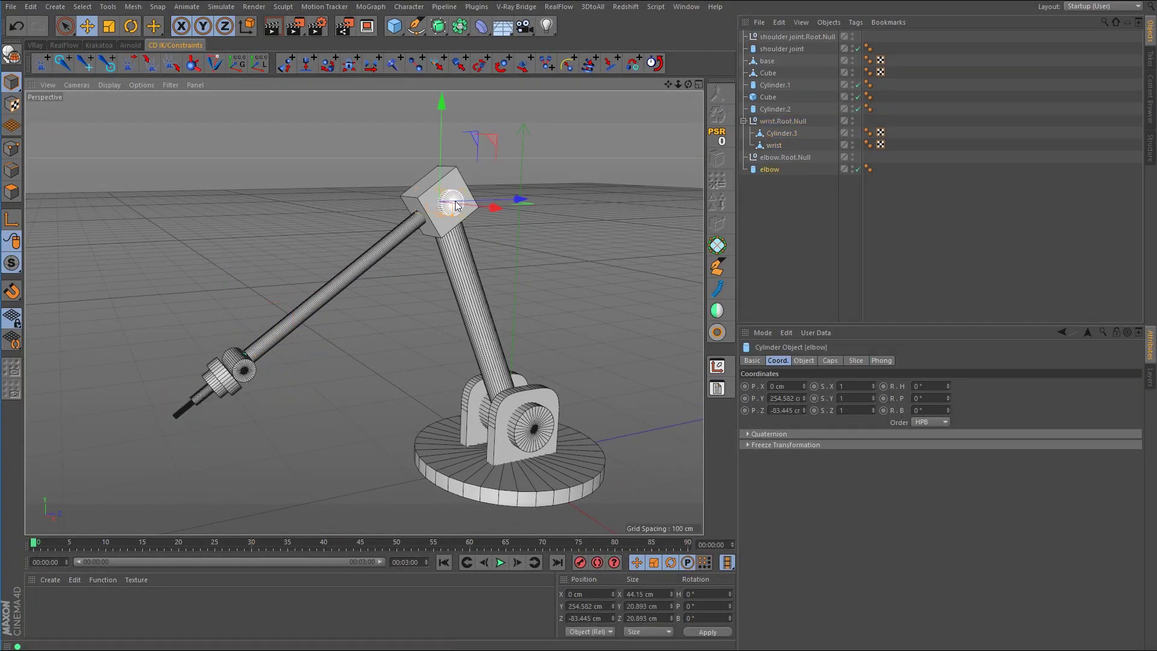
pyautogui.keyDown('shift'); pyautogui.click(441, 230); pyautogui.keyUp('shift')
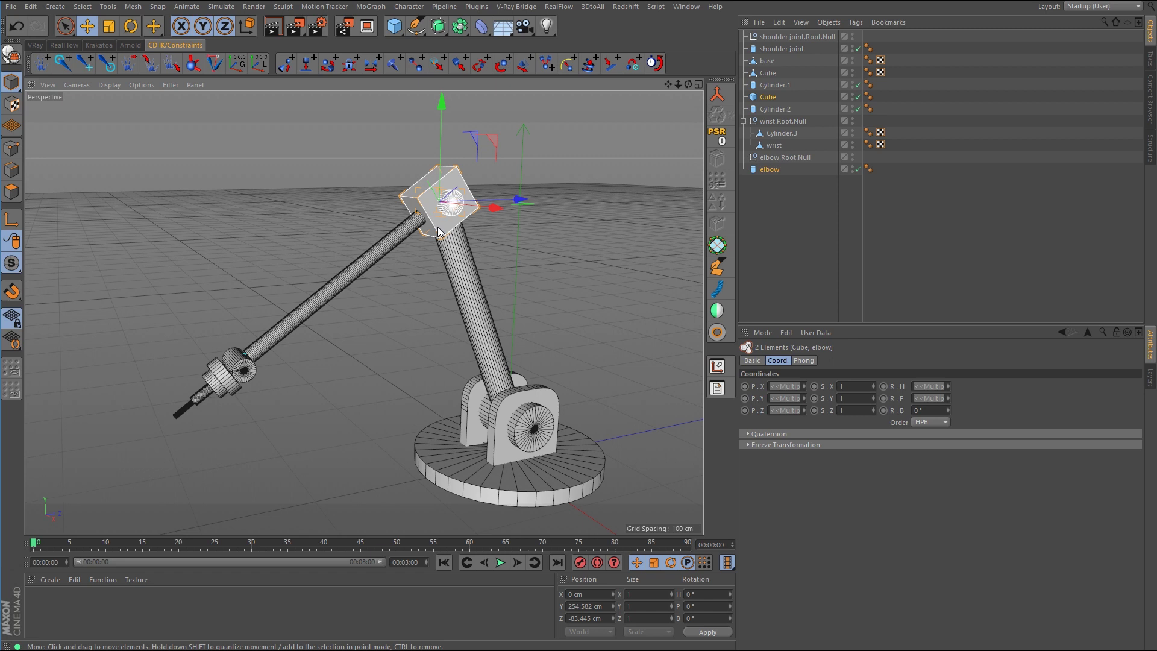
pyautogui.keyDown('shift'); pyautogui.click(403, 237); pyautogui.keyUp('shift')
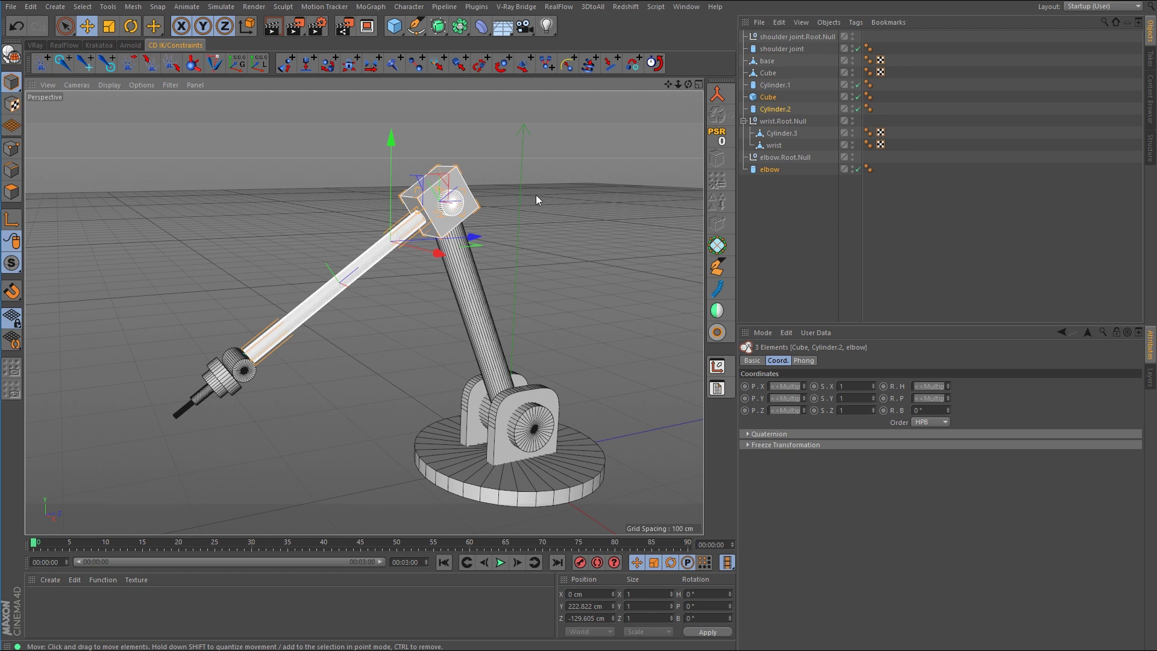
pyautogui.moveTo(773, 171); pyautogui.dragTo(780, 158)
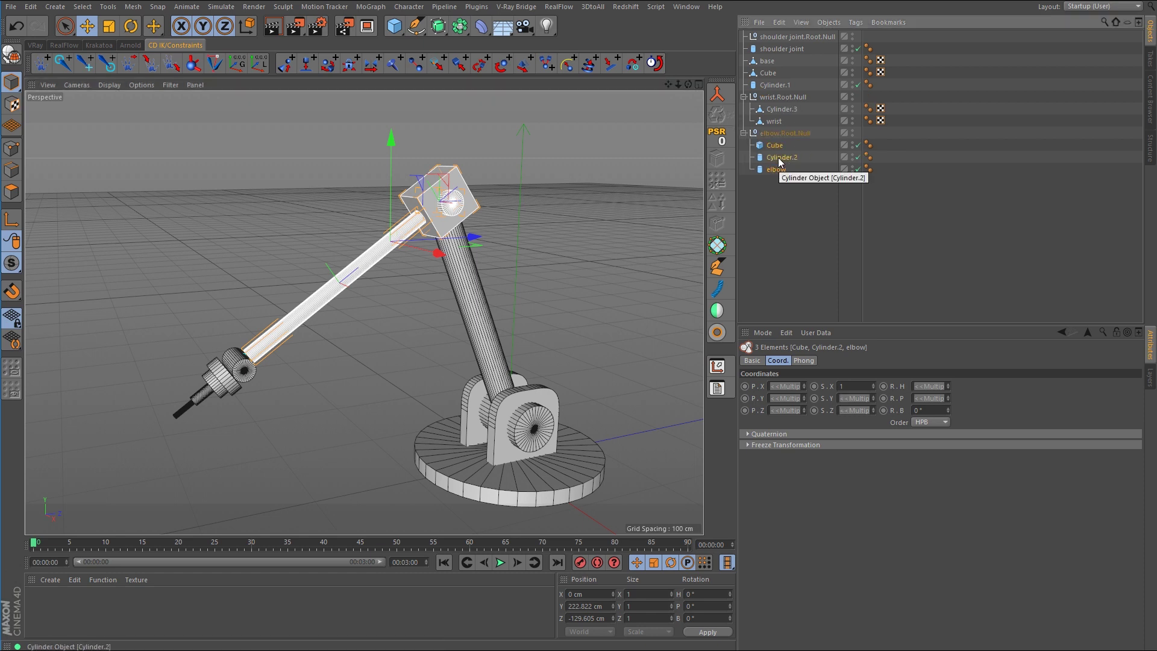
# - Parent the shoulder joint and upper arm Cylinder.1 under shoulder joint.Root.Null
pyautogui.click(536, 423)
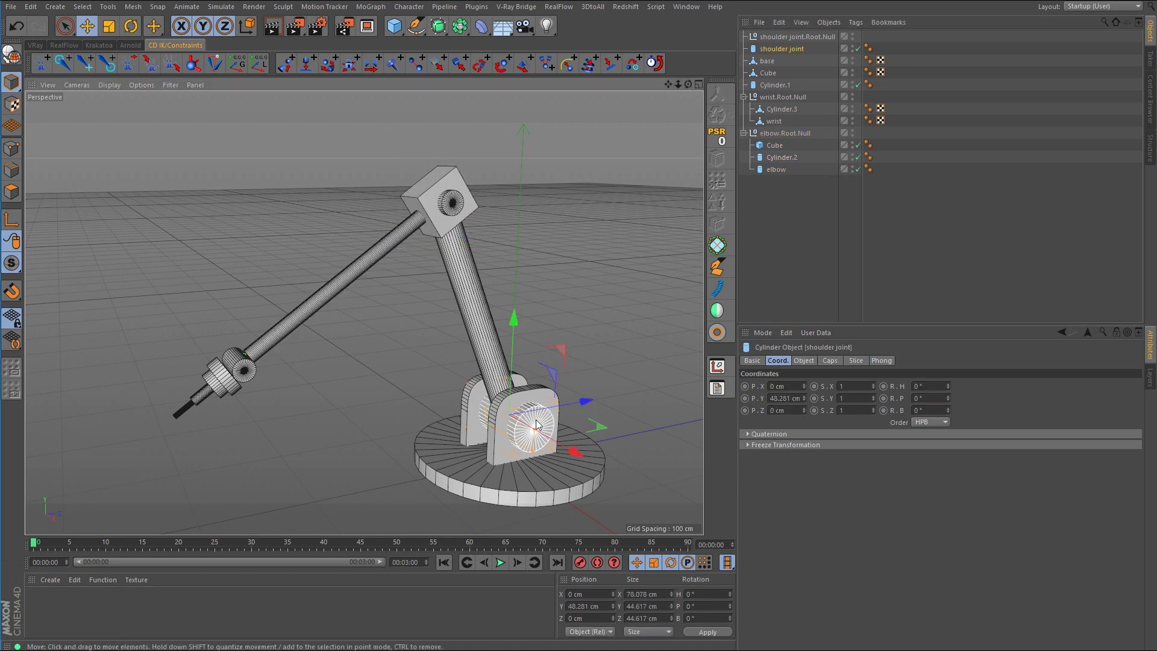
pyautogui.keyDown('shift'); pyautogui.click(481, 326); pyautogui.keyUp('shift')
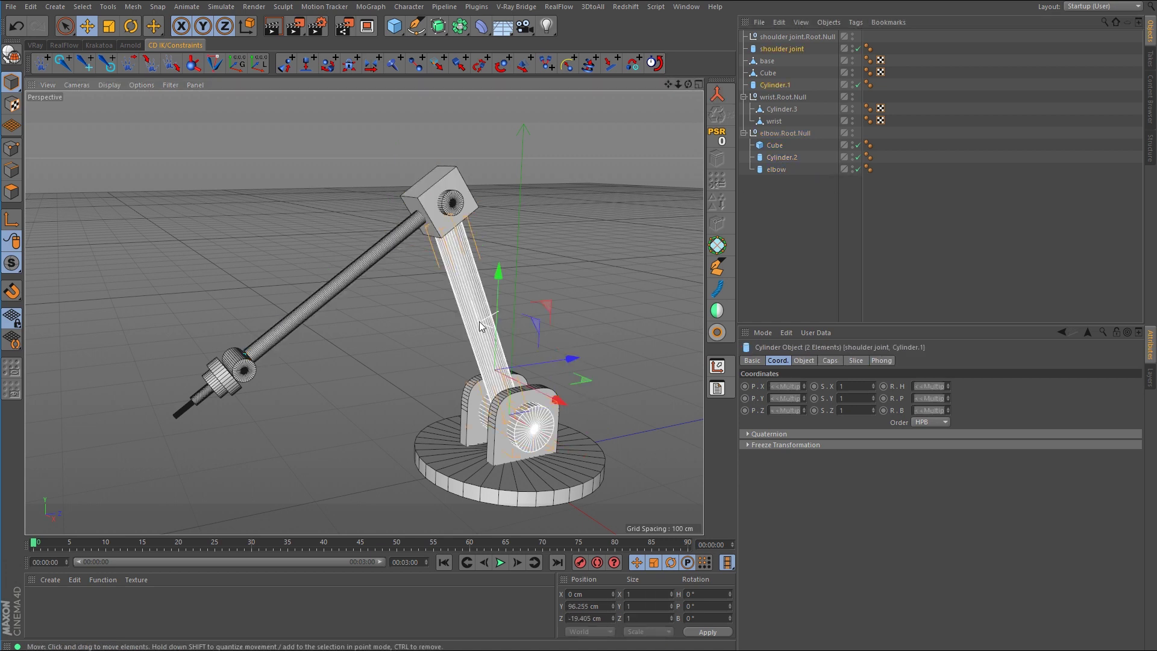
pyautogui.moveTo(781, 53); pyautogui.dragTo(781, 35)
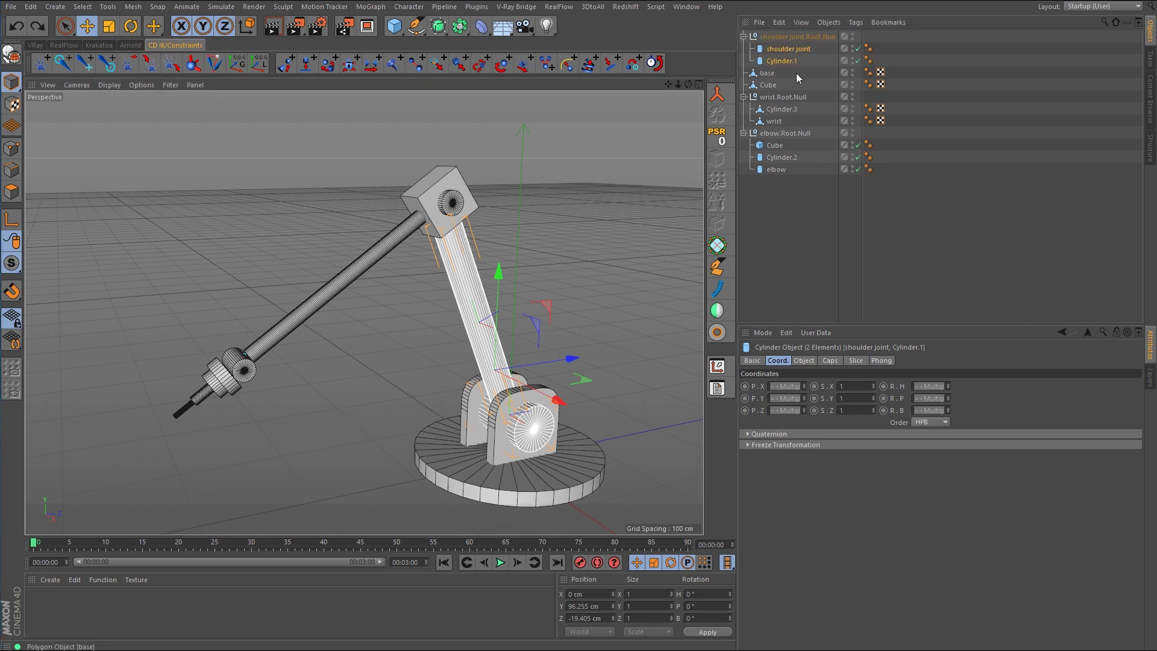
# - Make the Cube a child of base
pyautogui.moveTo(797, 70); pyautogui.dragTo(774, 230)
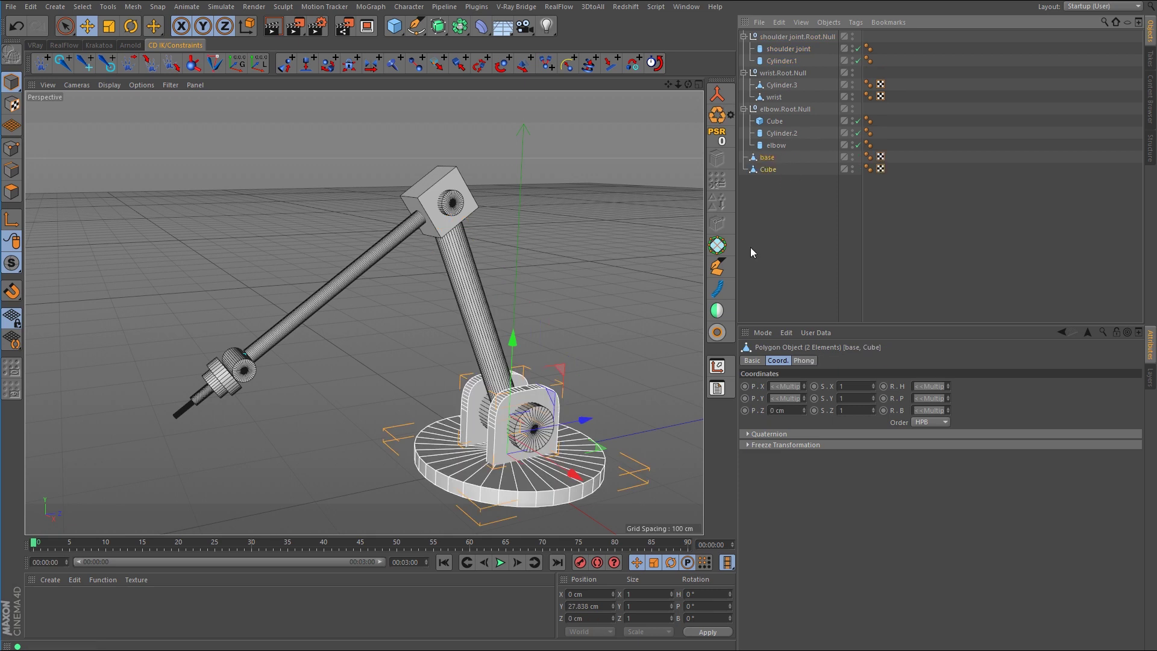
pyautogui.click(494, 447)
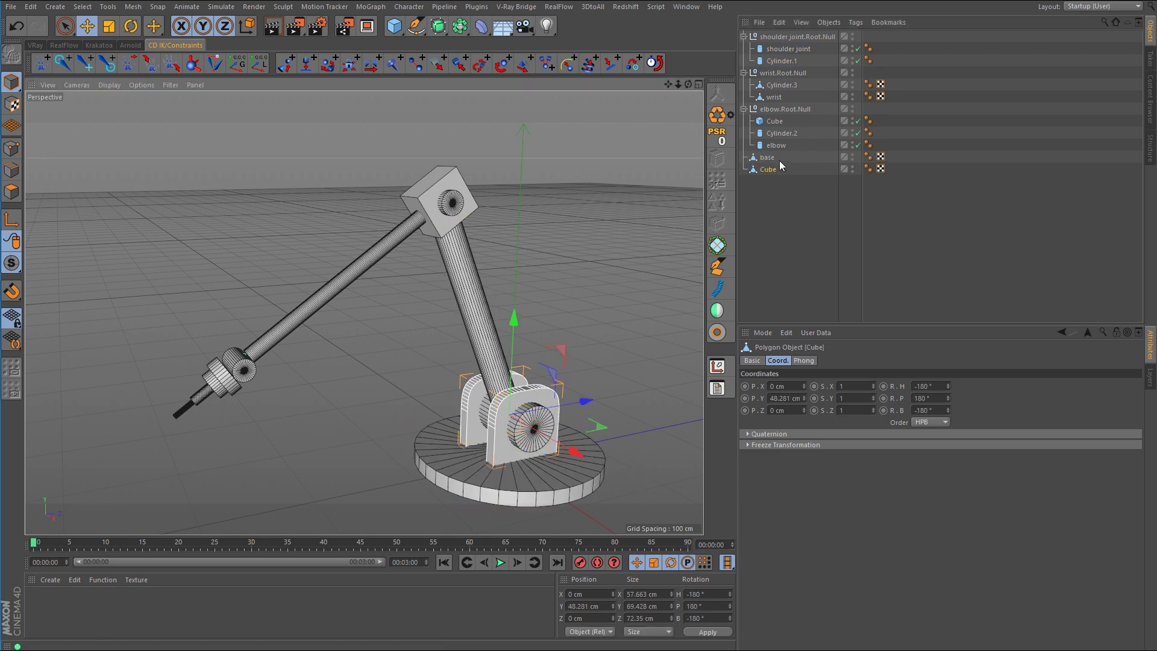
pyautogui.moveTo(777, 168); pyautogui.dragTo(771, 159)
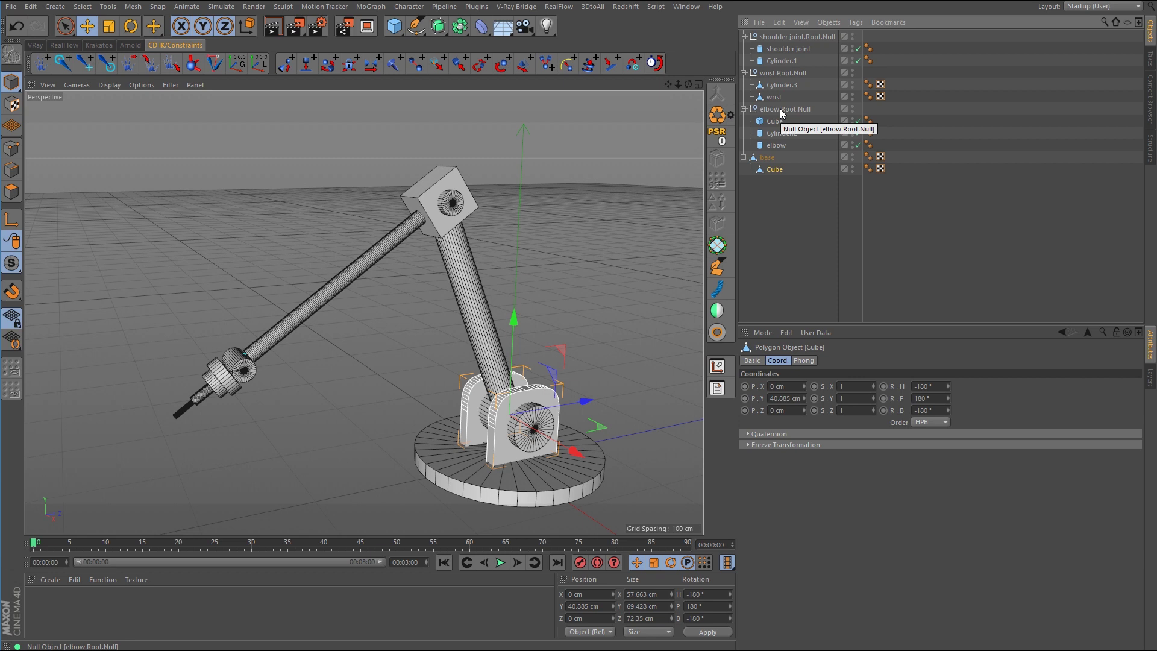
# - Nest elbow.Root.Null under shoulder joint.Root.Null and wrist.Root.Null under elbow.Root.Null
pyautogui.moveTo(781, 112); pyautogui.dragTo(776, 37)
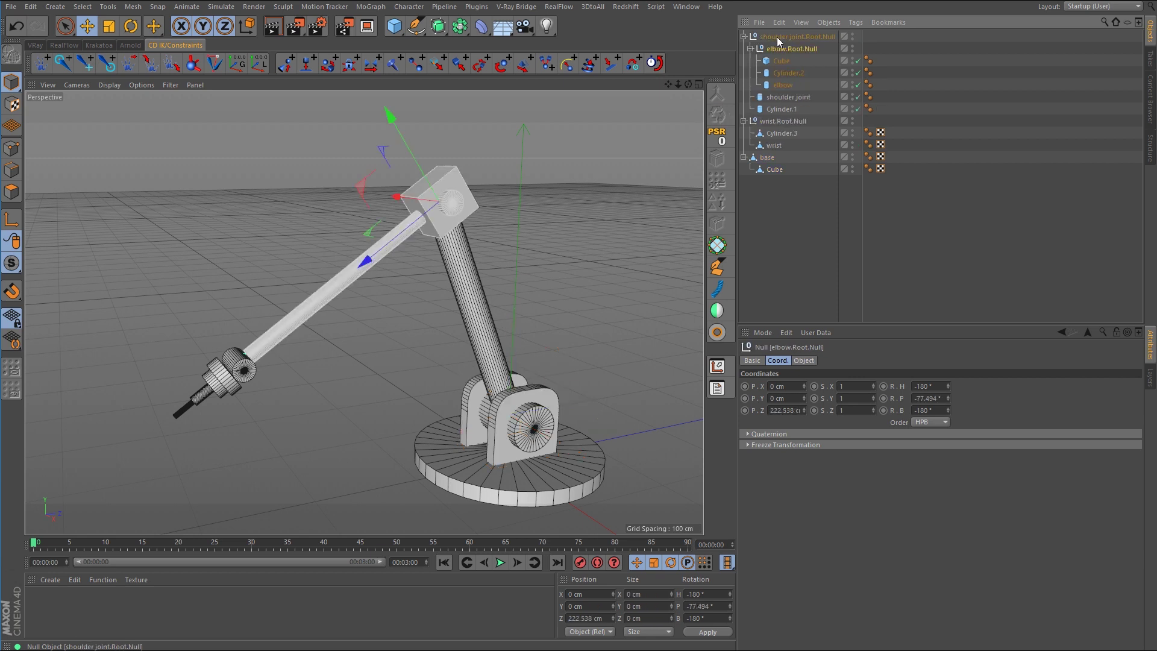
pyautogui.click(780, 121)
pyautogui.moveTo(780, 121); pyautogui.dragTo(783, 49)
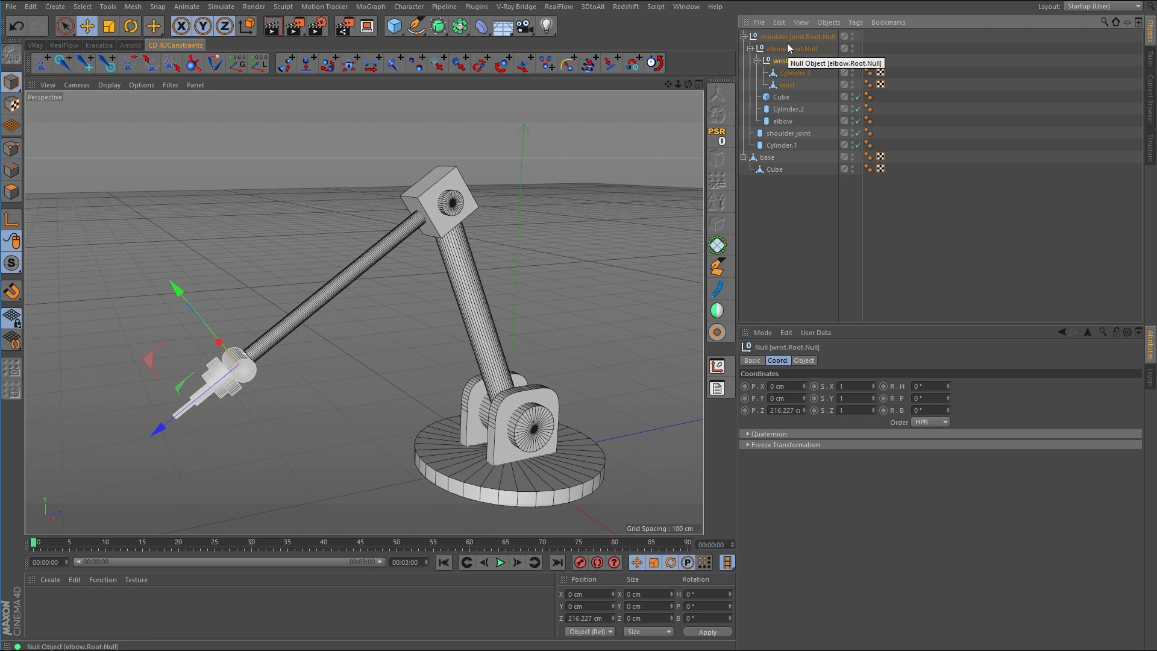
pyautogui.click(534, 270)
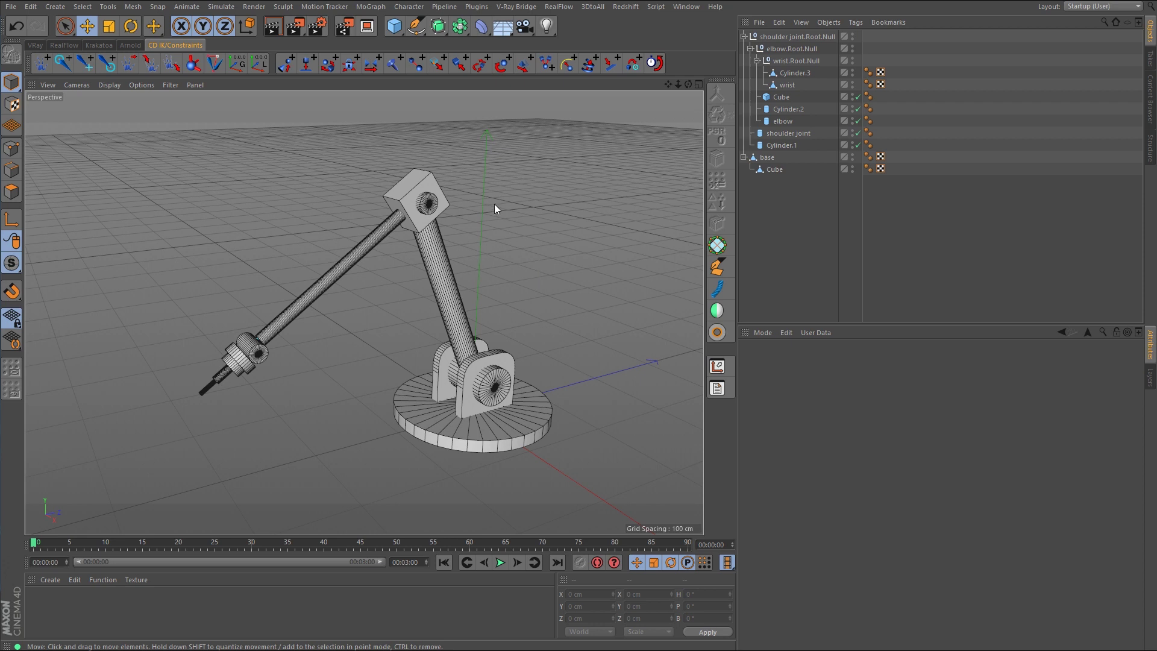
pyautogui.click(786, 38)
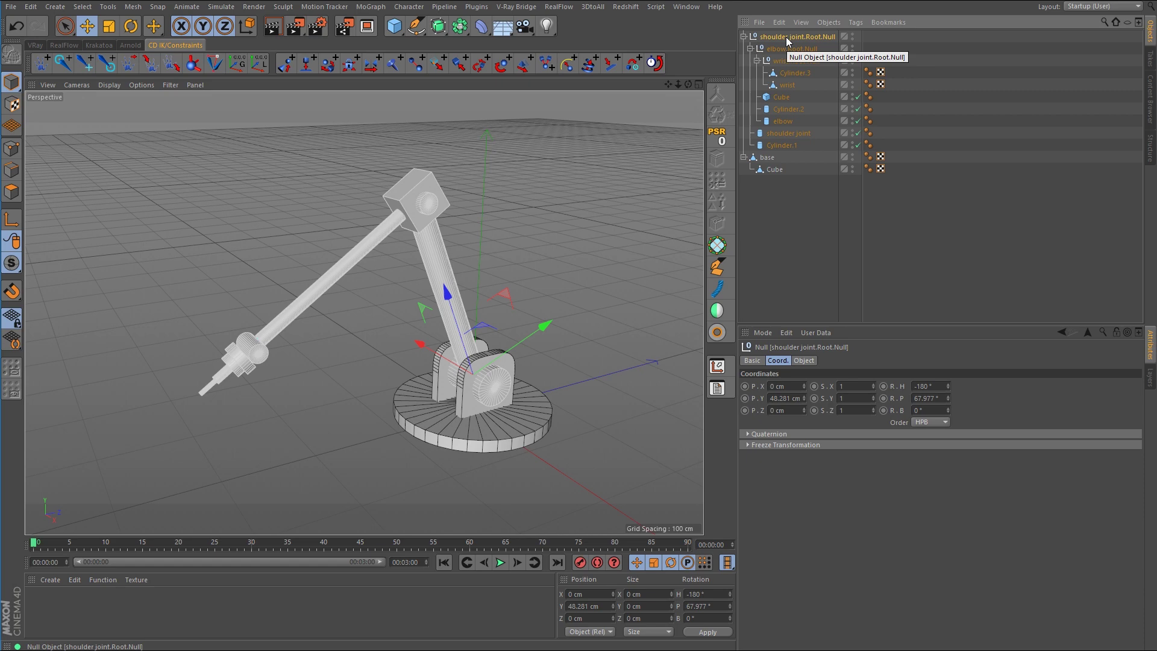
pyautogui.keyDown('ctrl'); pyautogui.click(790, 61); pyautogui.keyUp('ctrl')
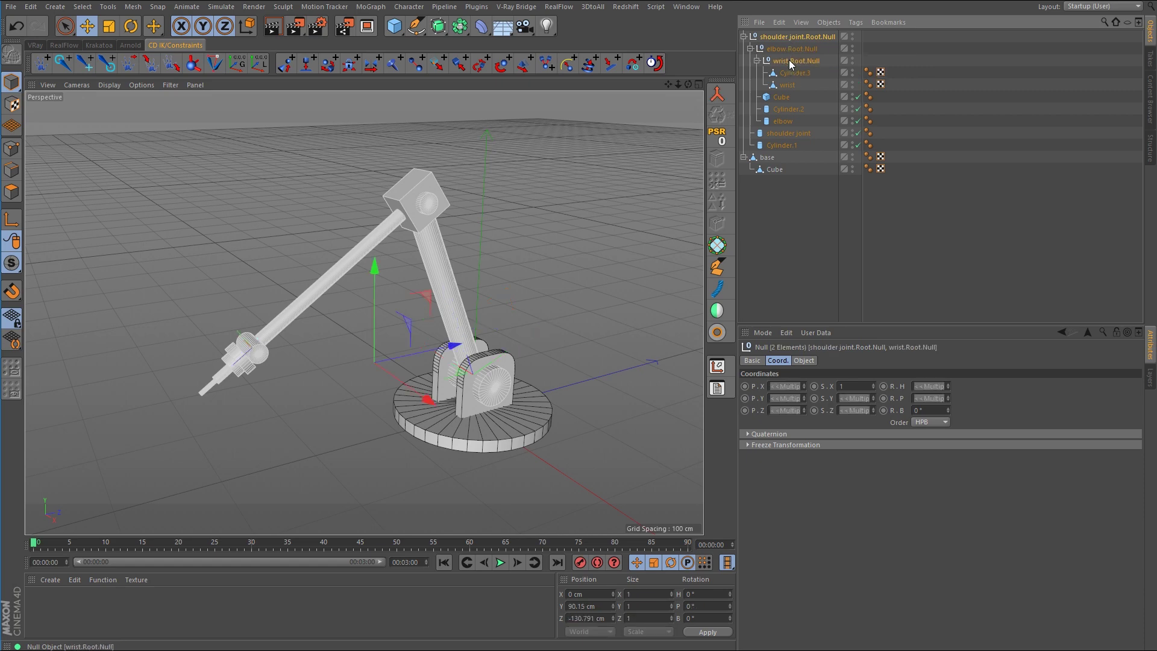
pyautogui.click(412, 7)
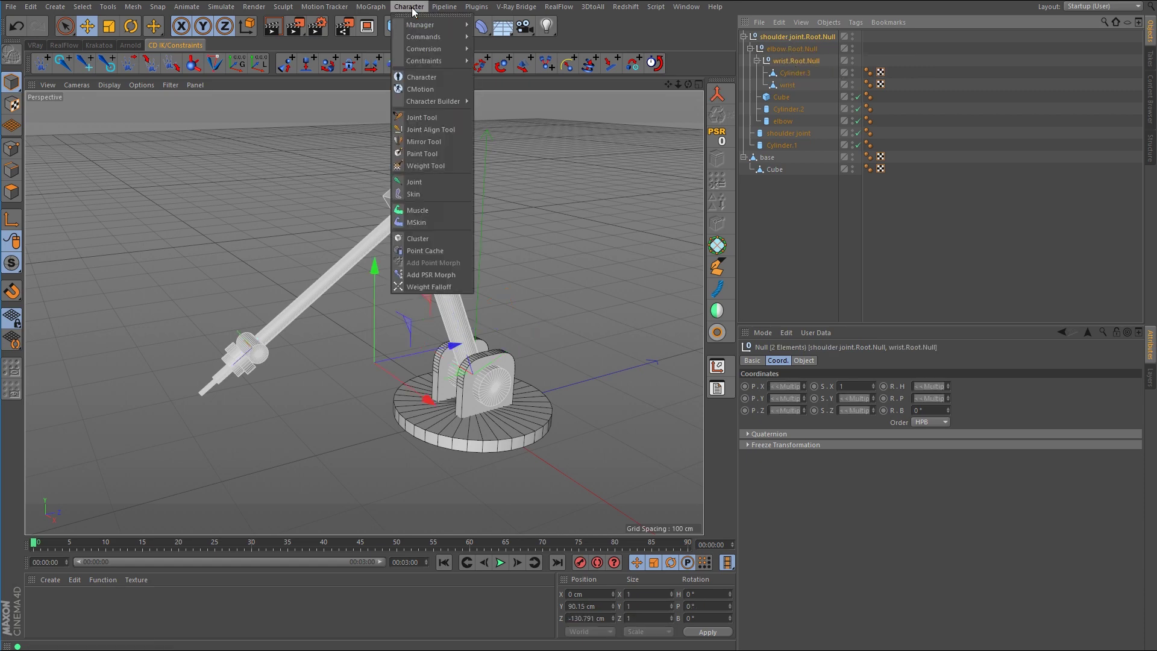
pyautogui.moveTo(421, 37)
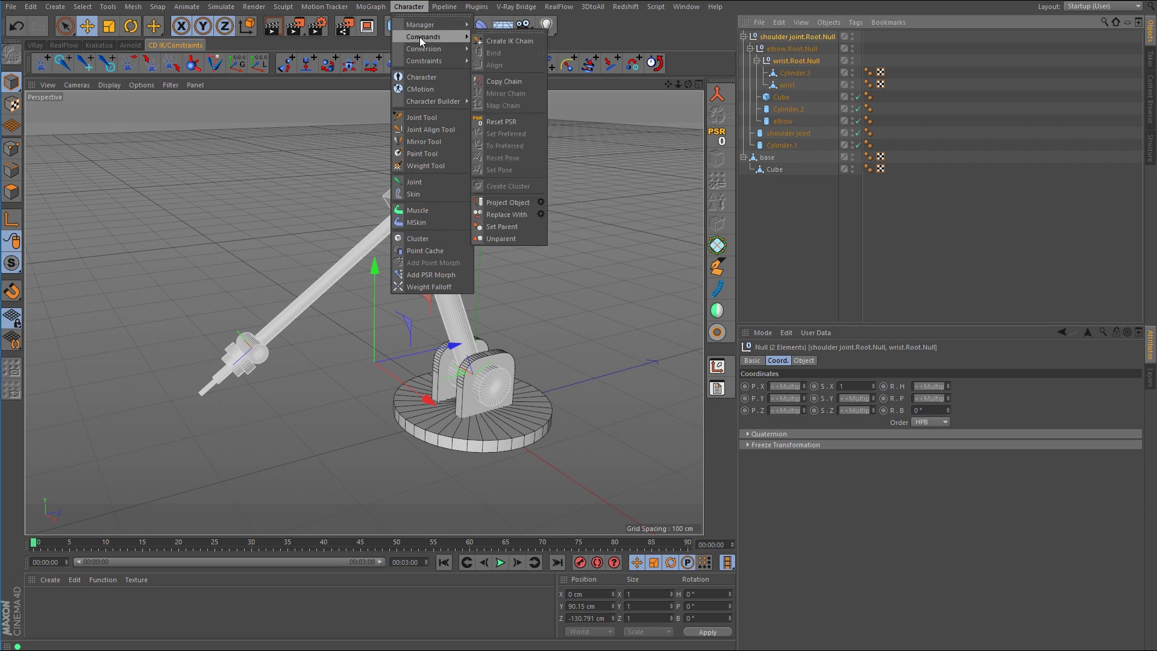
pyautogui.click(512, 41)
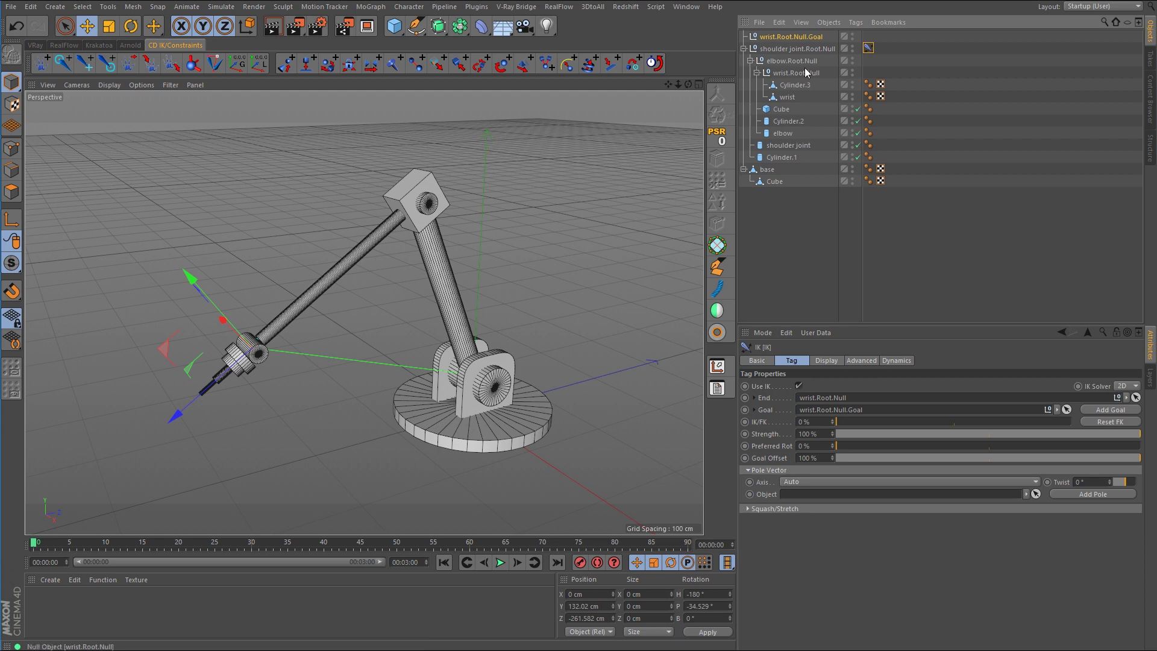
pyautogui.click(807, 37)
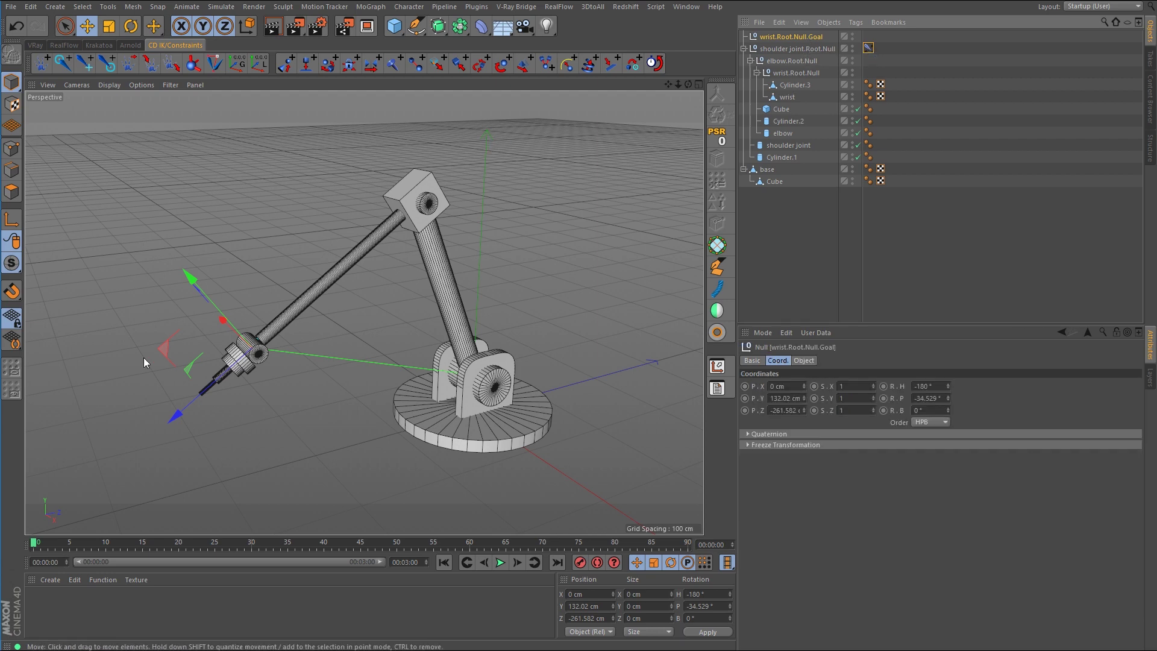
pyautogui.moveTo(163, 350); pyautogui.dragTo(29, 325)
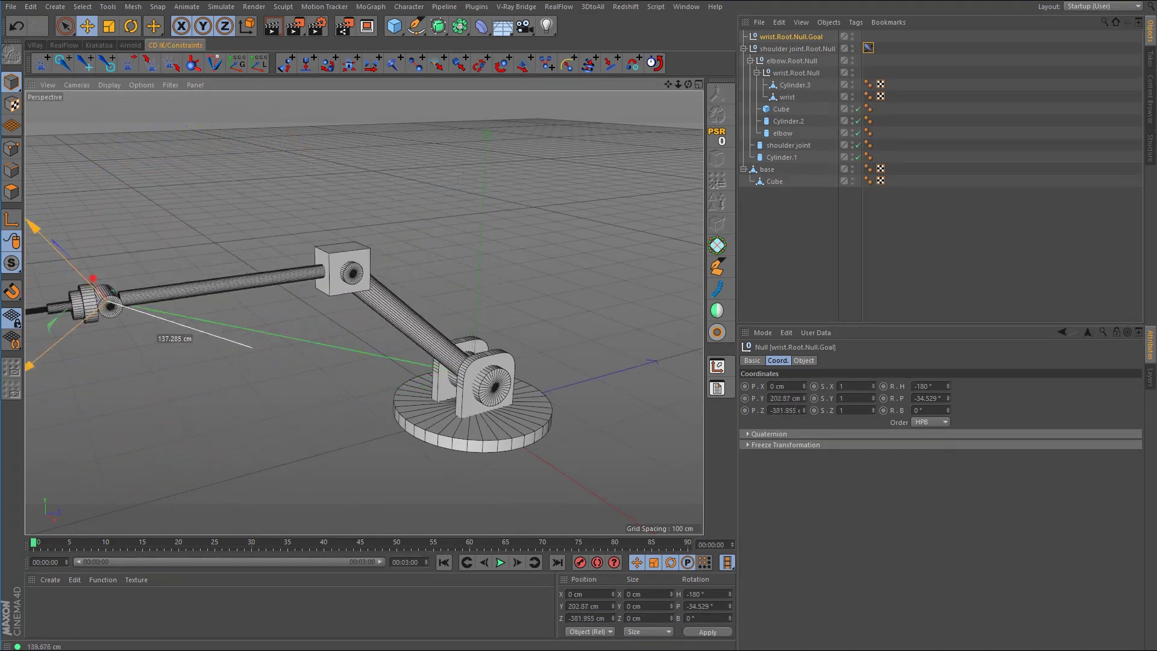
pyautogui.hotkey('ctrl', 'z')
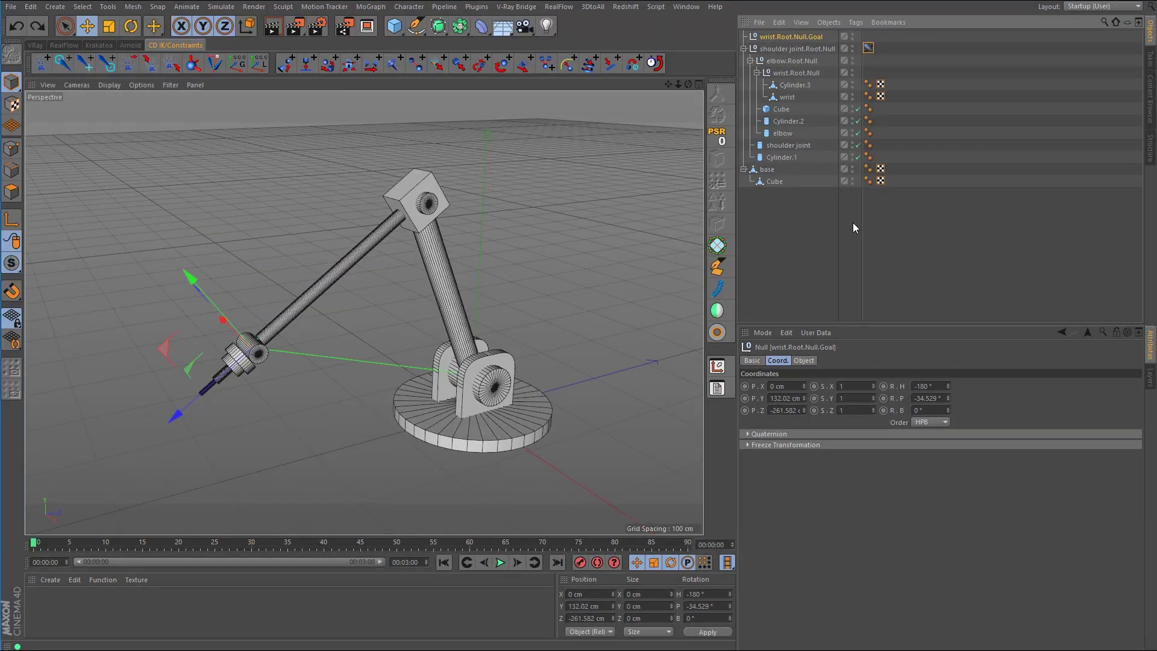
pyautogui.hotkey('ctrl', 'z')
pyautogui.click(893, 217)
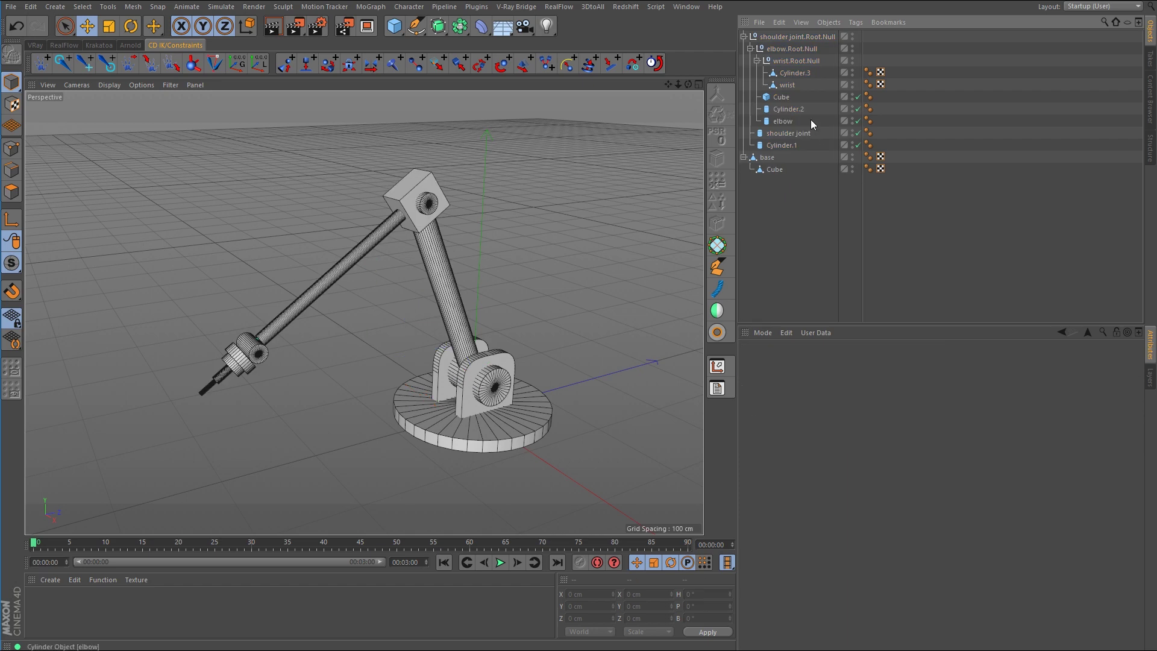
# - Select shoulder joint.Root.Null and wrist.Root.Null and build a Limb IK chain via CD IK Setup
pyautogui.click(782, 38)
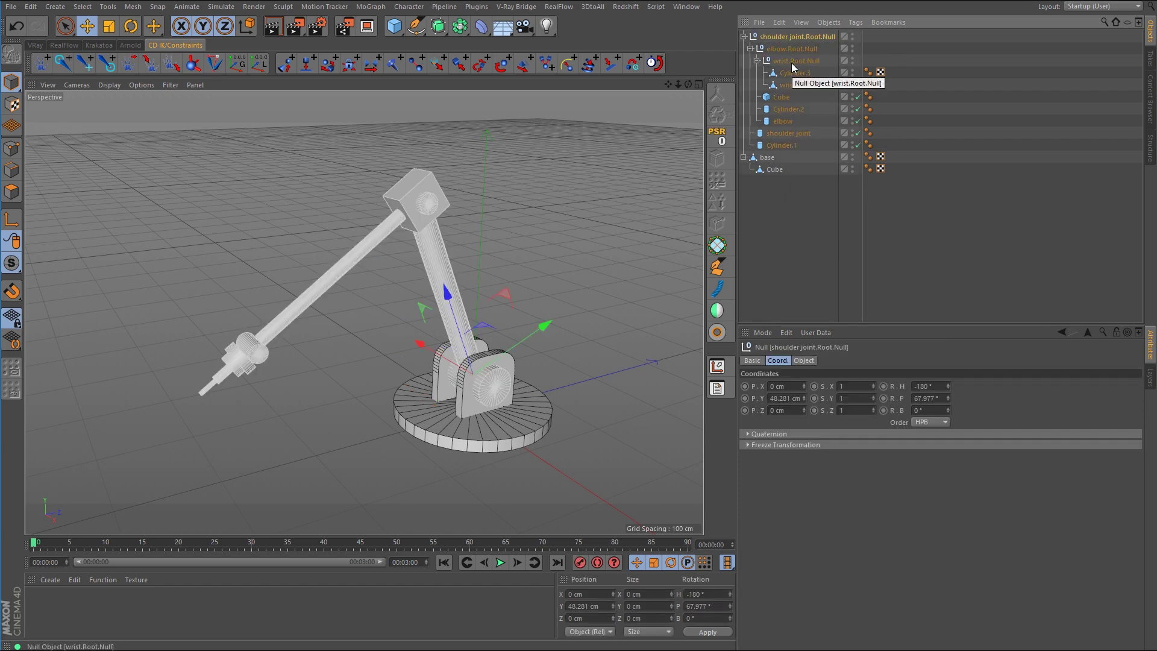
pyautogui.keyDown('ctrl'); pyautogui.click(792, 60); pyautogui.keyUp('ctrl')
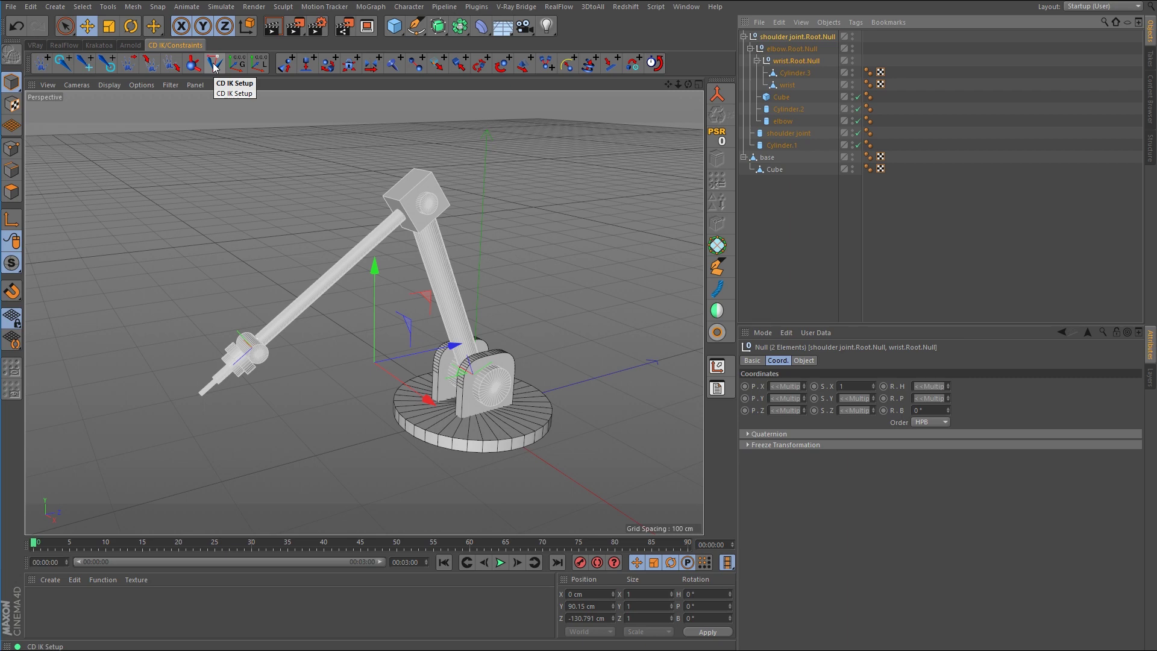
pyautogui.click(476, 7)
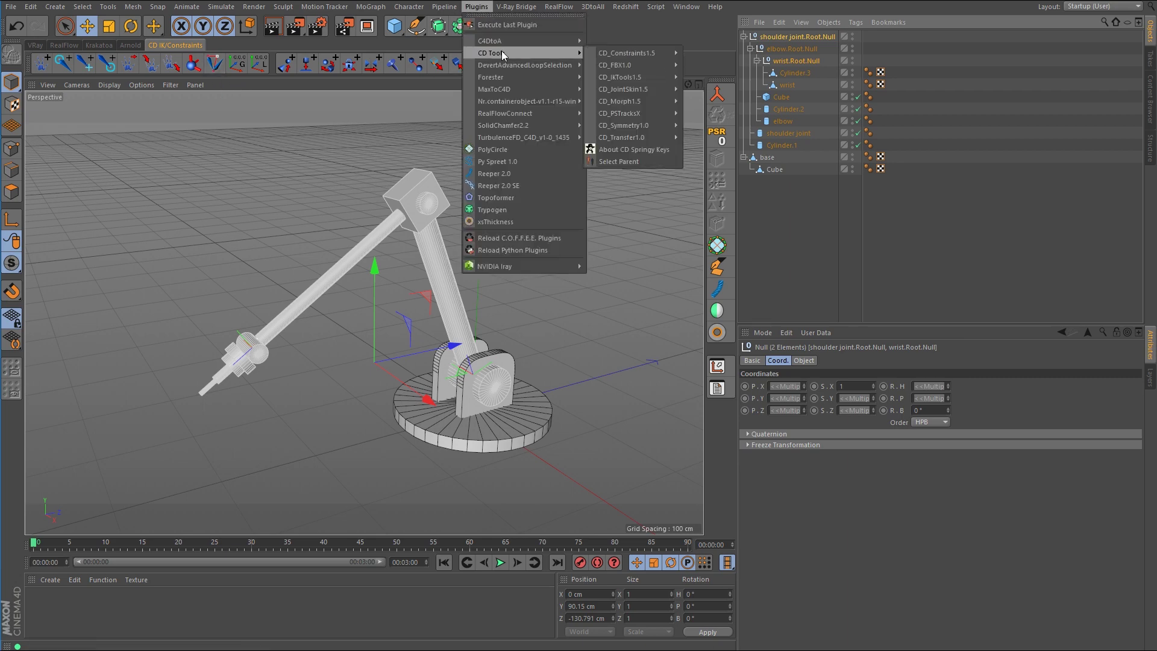
pyautogui.moveTo(644, 75)
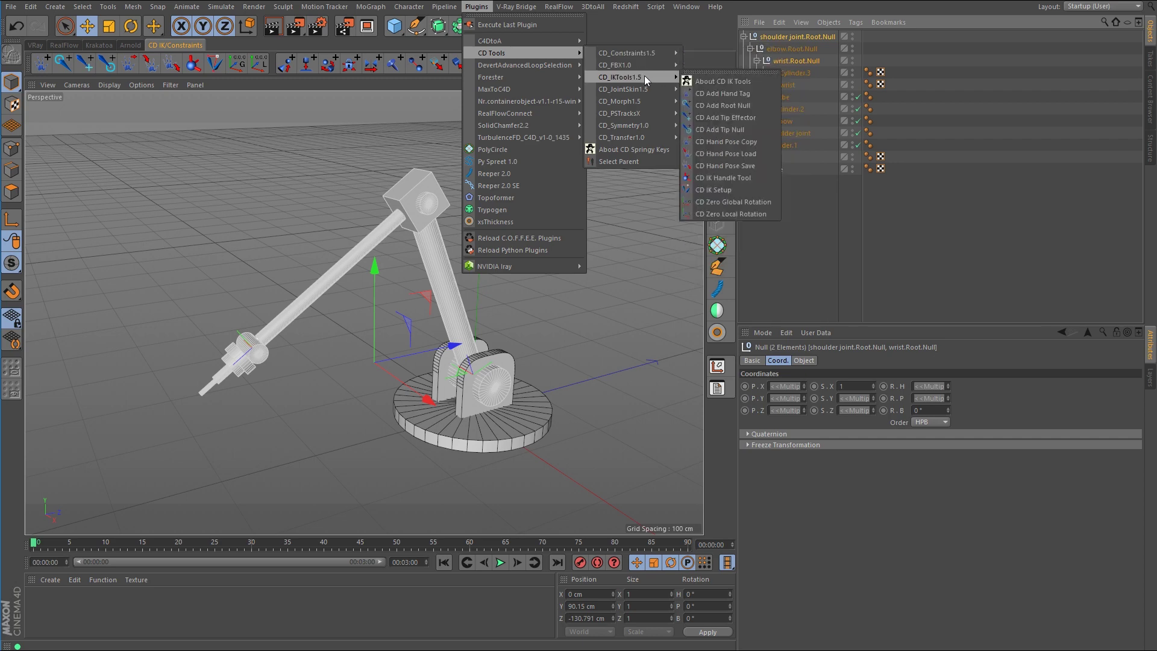
pyautogui.click(725, 190)
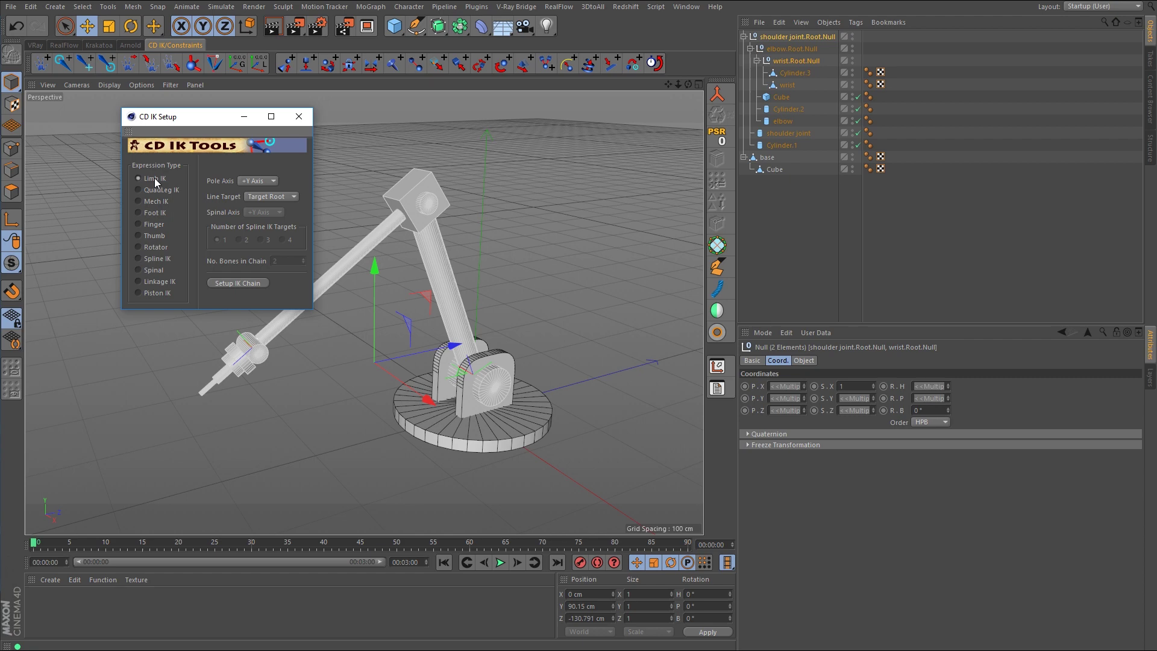
pyautogui.click(244, 283)
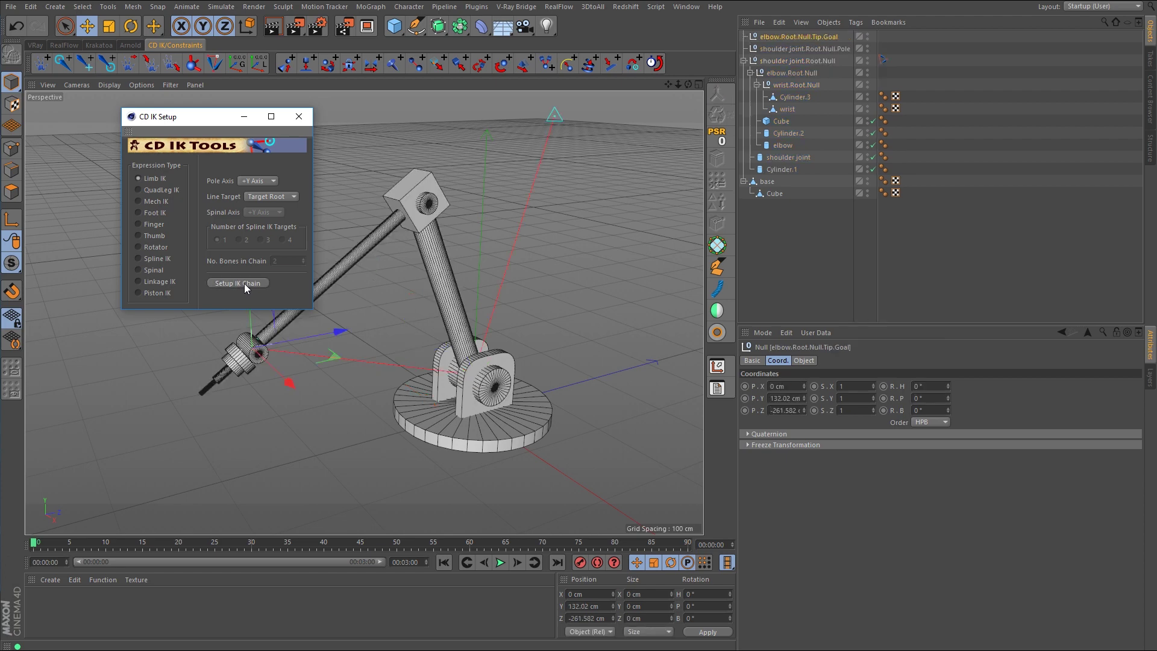
pyautogui.click(299, 117)
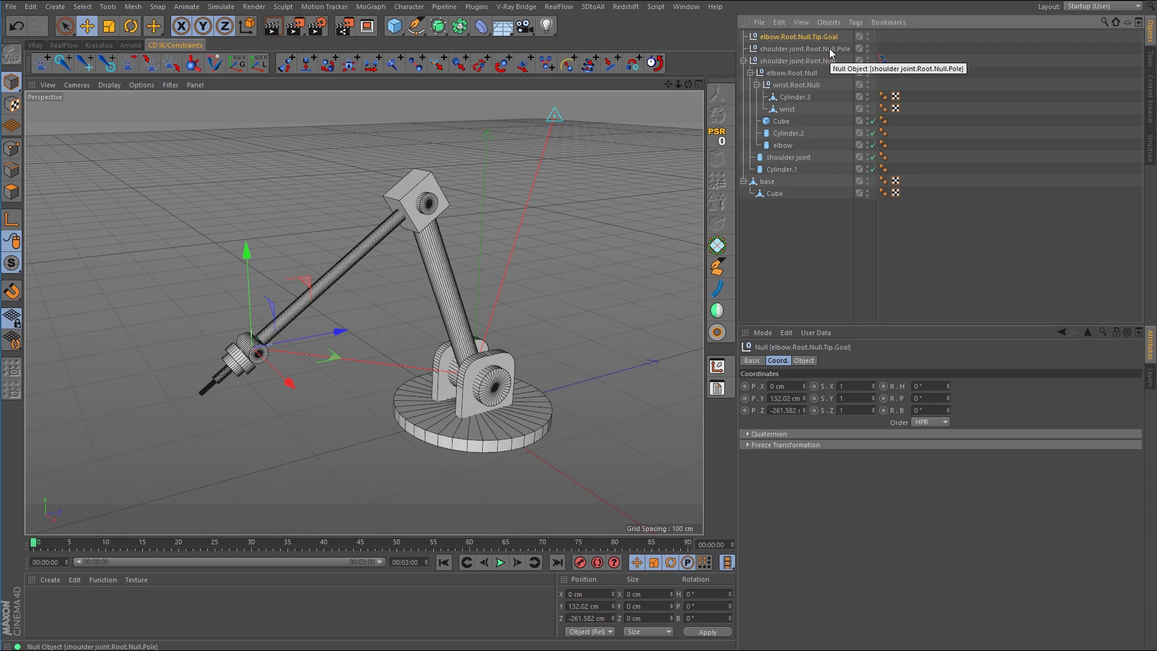
pyautogui.click(812, 49)
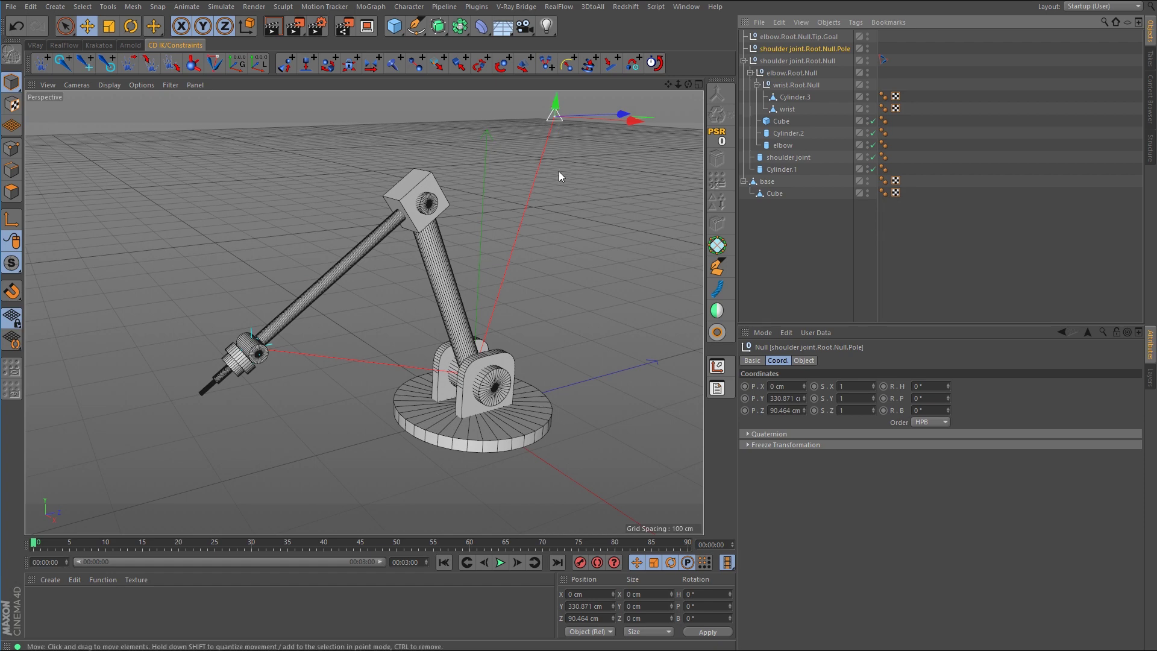
pyautogui.scroll(-1, 578, 184)
pyautogui.keyDown('alt'); pyautogui.moveTo(583, 187); pyautogui.dragTo(517, 197); pyautogui.keyUp('alt')
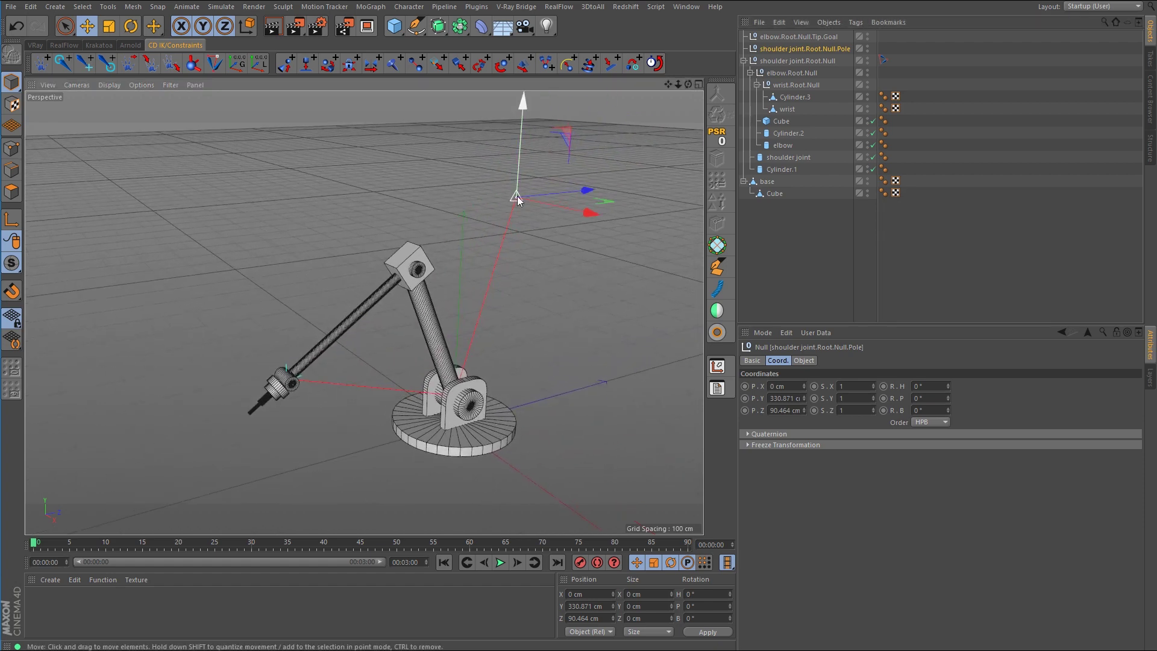
pyautogui.click(795, 36)
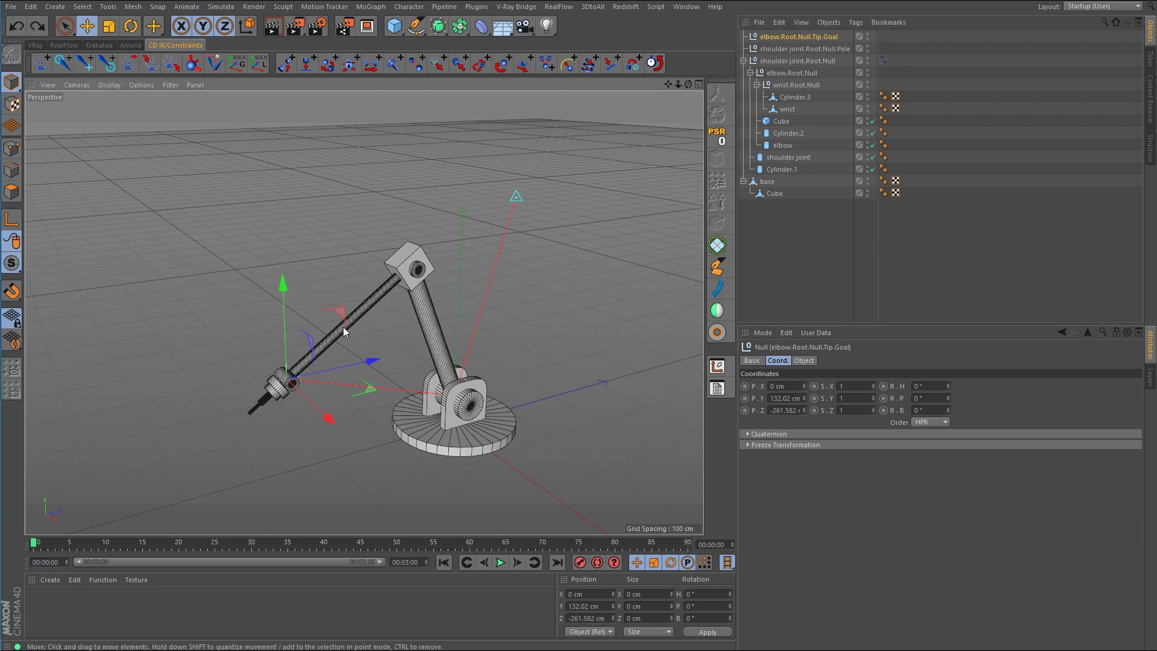
pyautogui.moveTo(338, 316); pyautogui.dragTo(304, 208)
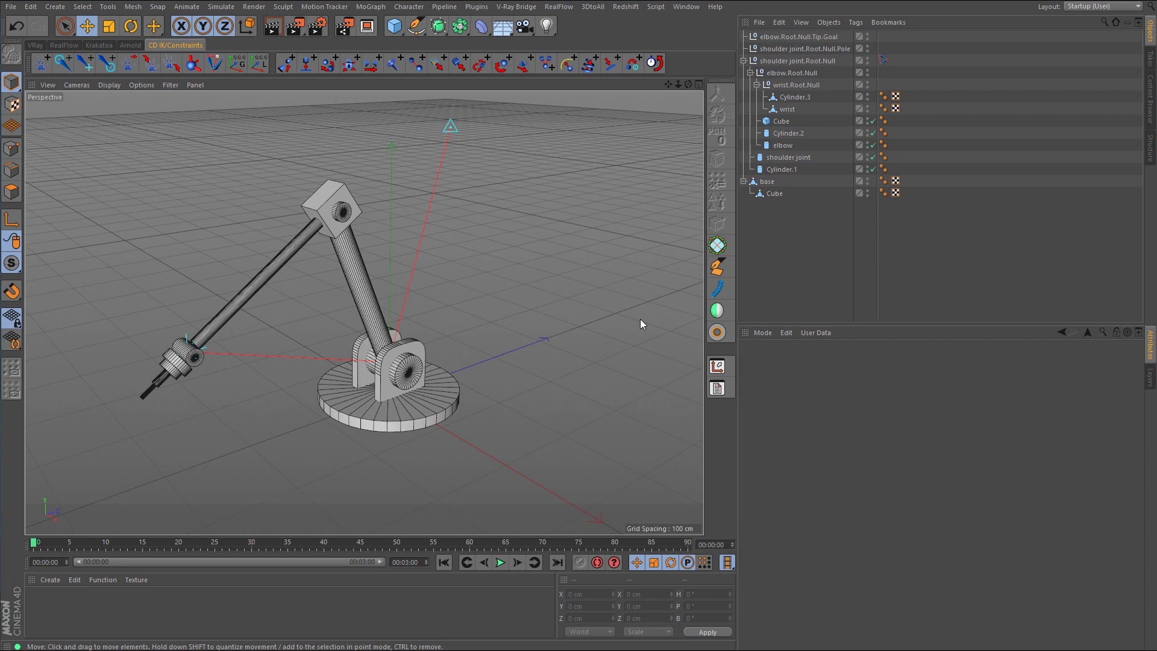
# - Rotate the base disc to P -90° and B -180°, then return to the Move tool
pyautogui.click(434, 409)
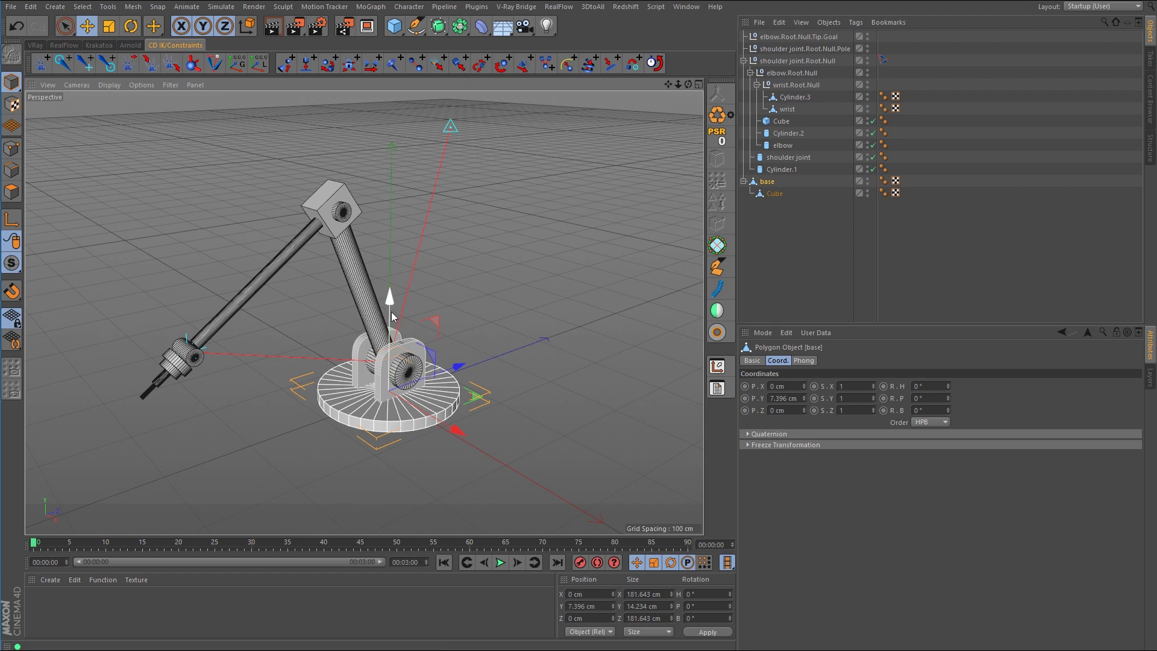
pyautogui.scroll(3, 418, 444)
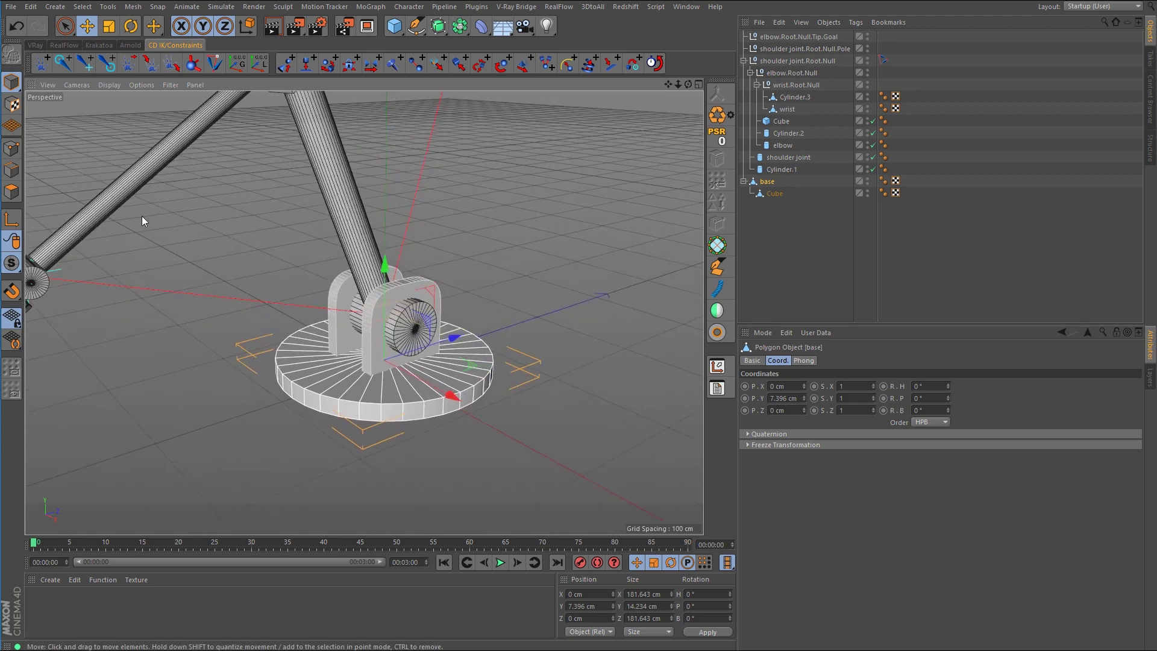
pyautogui.click(130, 26)
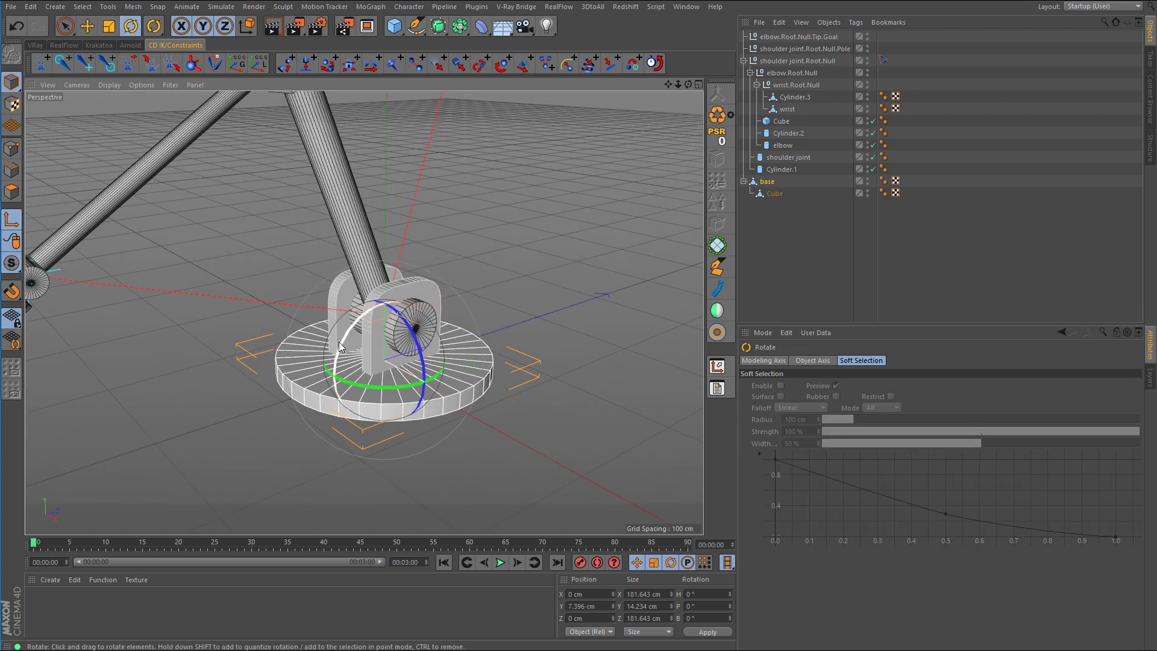
pyautogui.moveTo(343, 341); pyautogui.dragTo(409, 309)
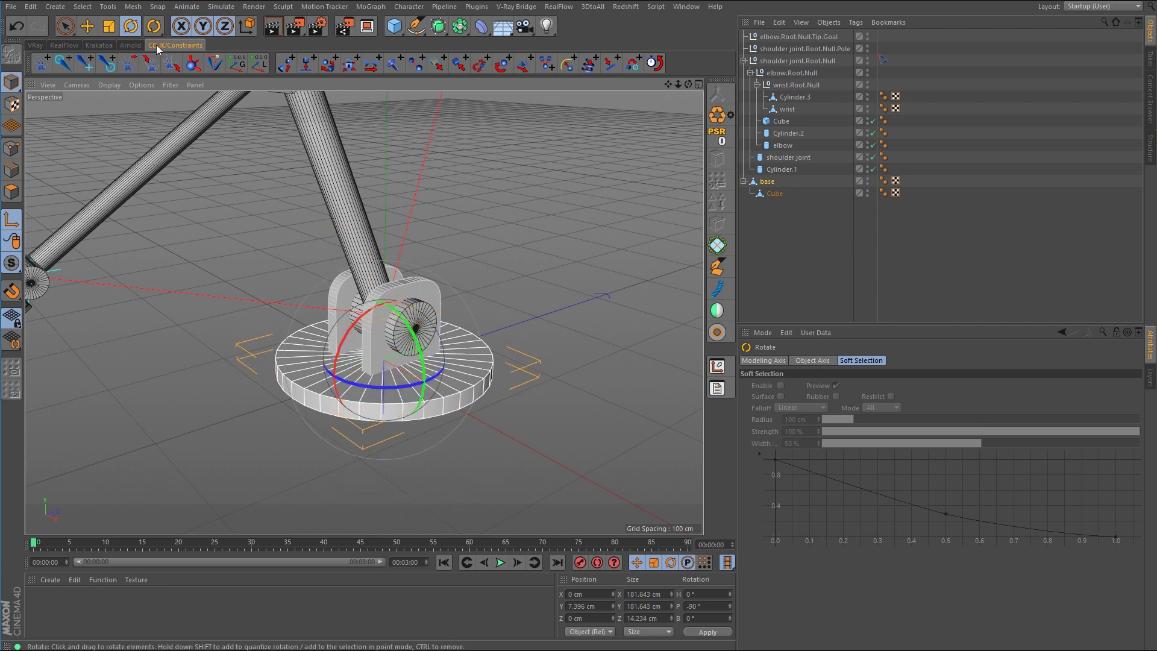
pyautogui.click(86, 26)
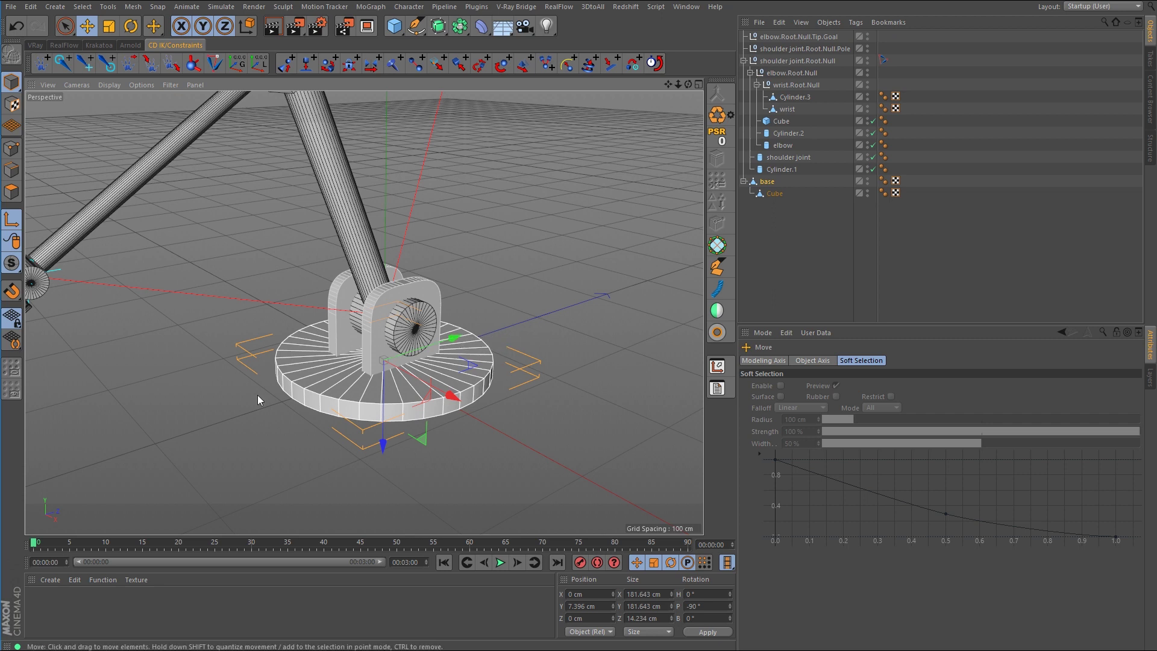
pyautogui.click(131, 26)
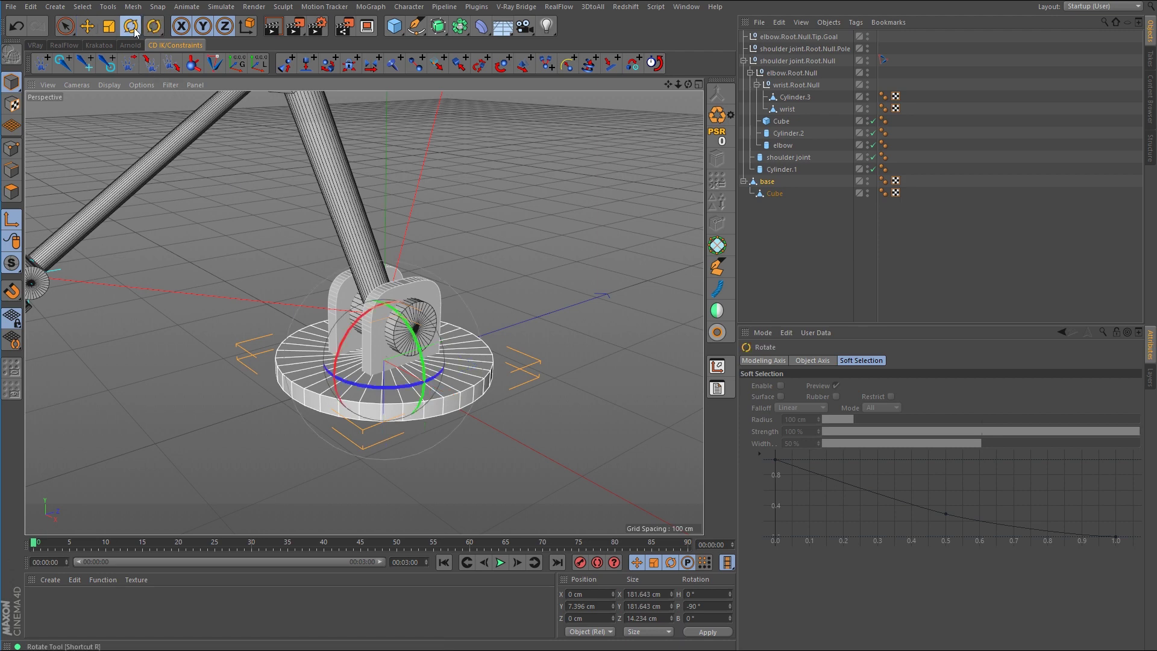
pyautogui.moveTo(389, 387); pyautogui.dragTo(368, 288)
pyautogui.press('e')
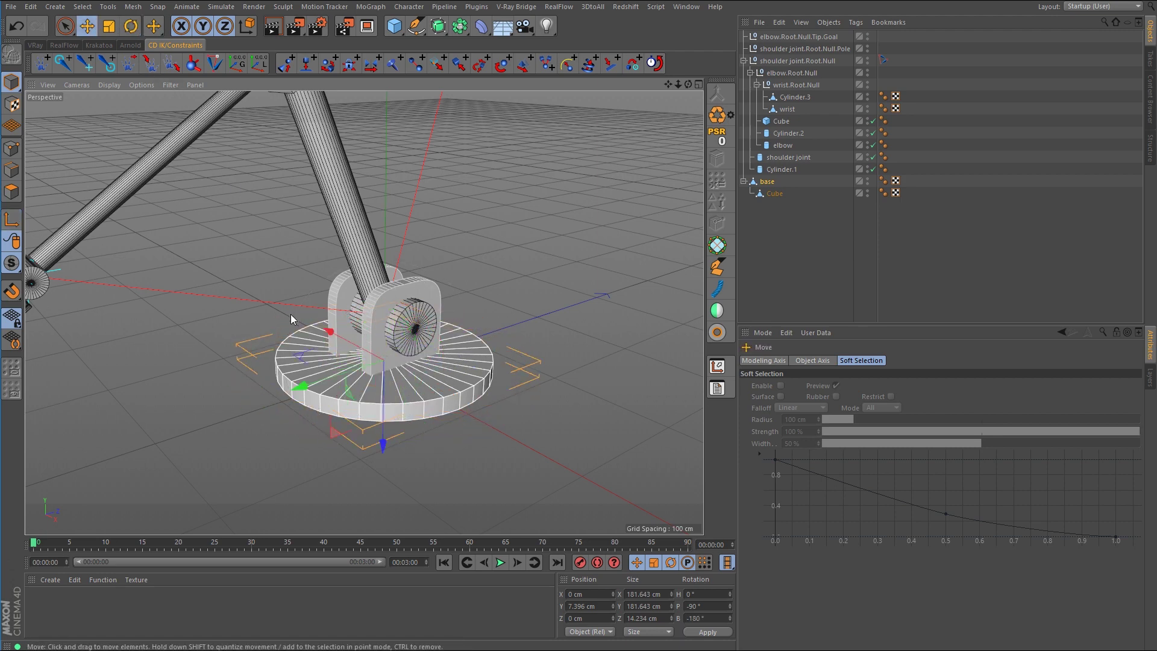
pyautogui.scroll(-5, 291, 314)
pyautogui.scroll(2, 368, 389)
pyautogui.click(459, 392)
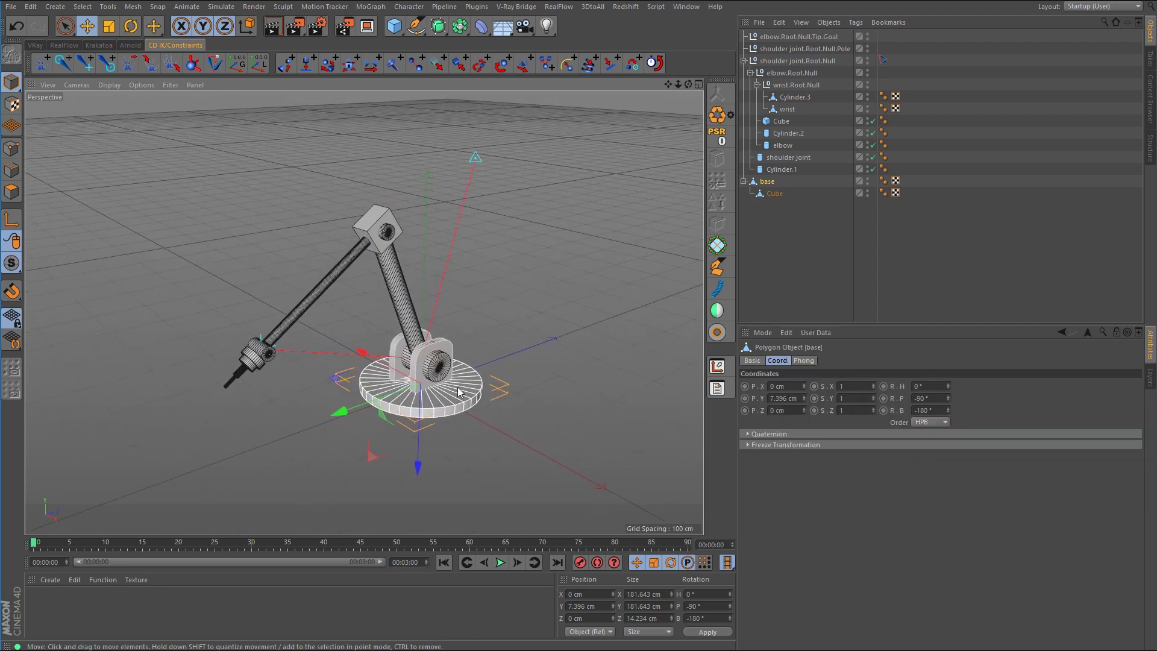
# - Aim-constrain base to the Tip.Goal null with Set Up Vector enabled, then drag the goal to test
pyautogui.keyDown('ctrl'); pyautogui.click(810, 38); pyautogui.keyUp('ctrl')
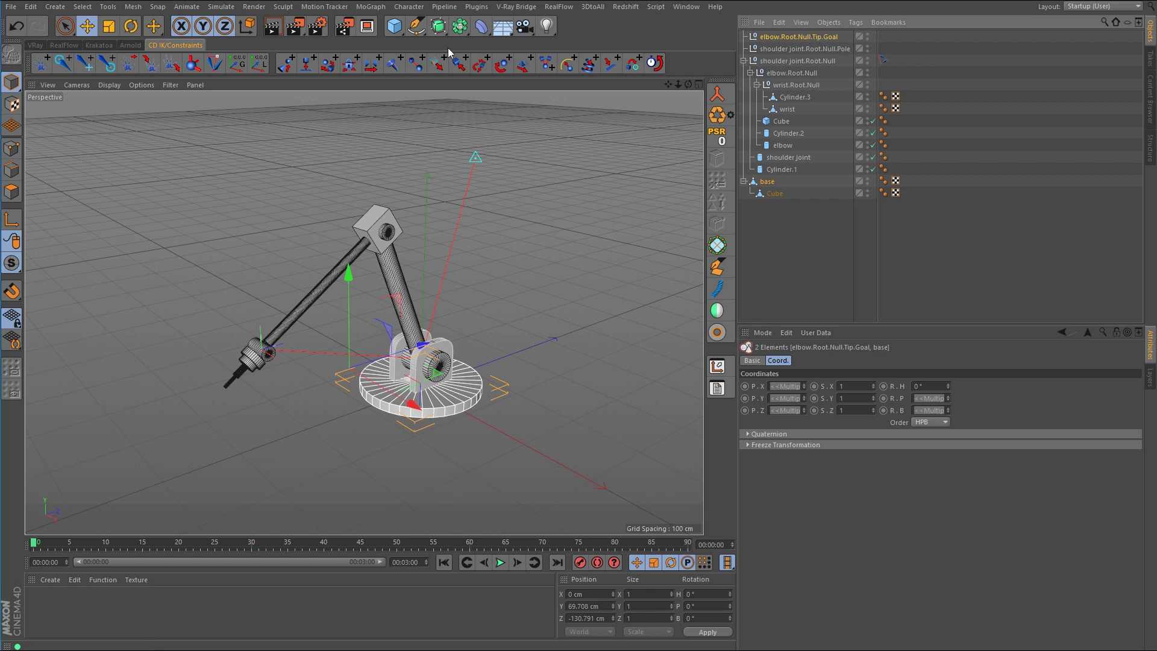
pyautogui.click(284, 64)
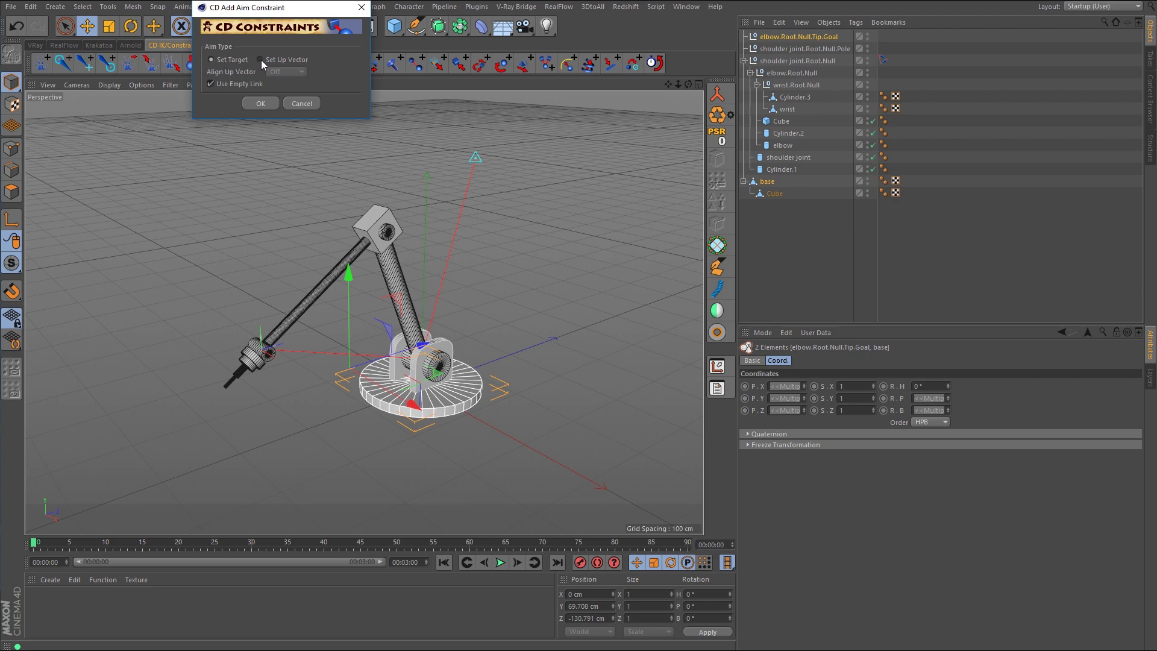
pyautogui.click(261, 60)
pyautogui.click(261, 103)
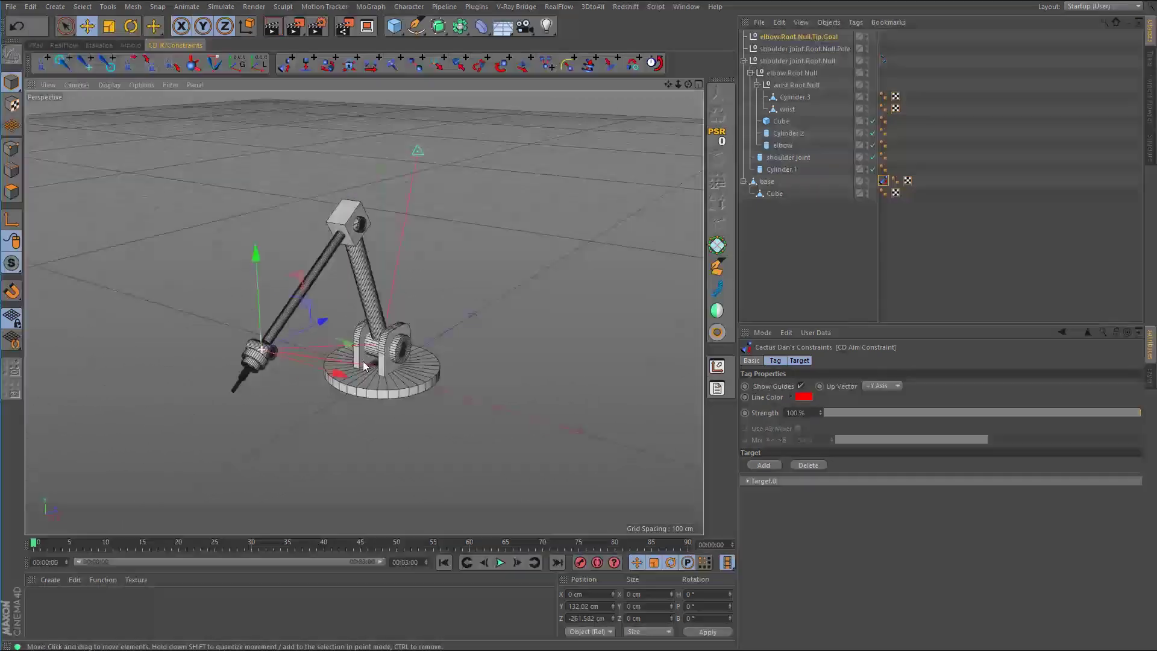
pyautogui.moveTo(363, 346); pyautogui.dragTo(541, 379)
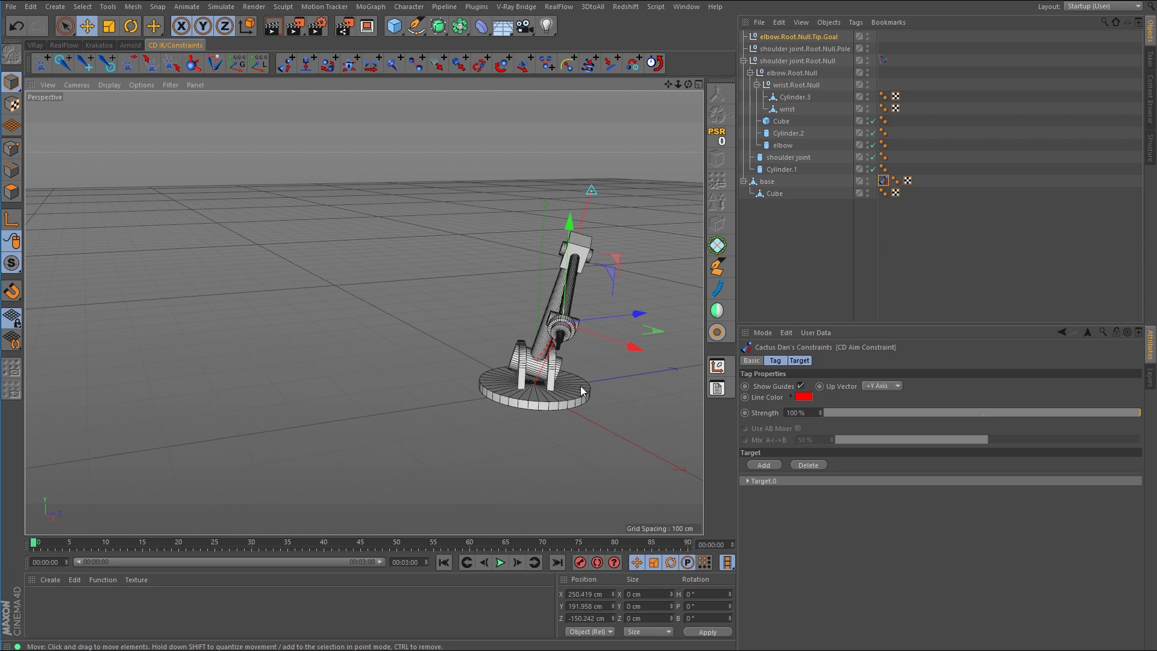
# - Undo the goal move, test-move the Pole null and undo, then parent it under base
pyautogui.hotkey('ctrl', 'z')
pyautogui.keyDown('alt'); pyautogui.moveTo(581, 385); pyautogui.dragTo(556, 303); pyautogui.keyUp('alt')
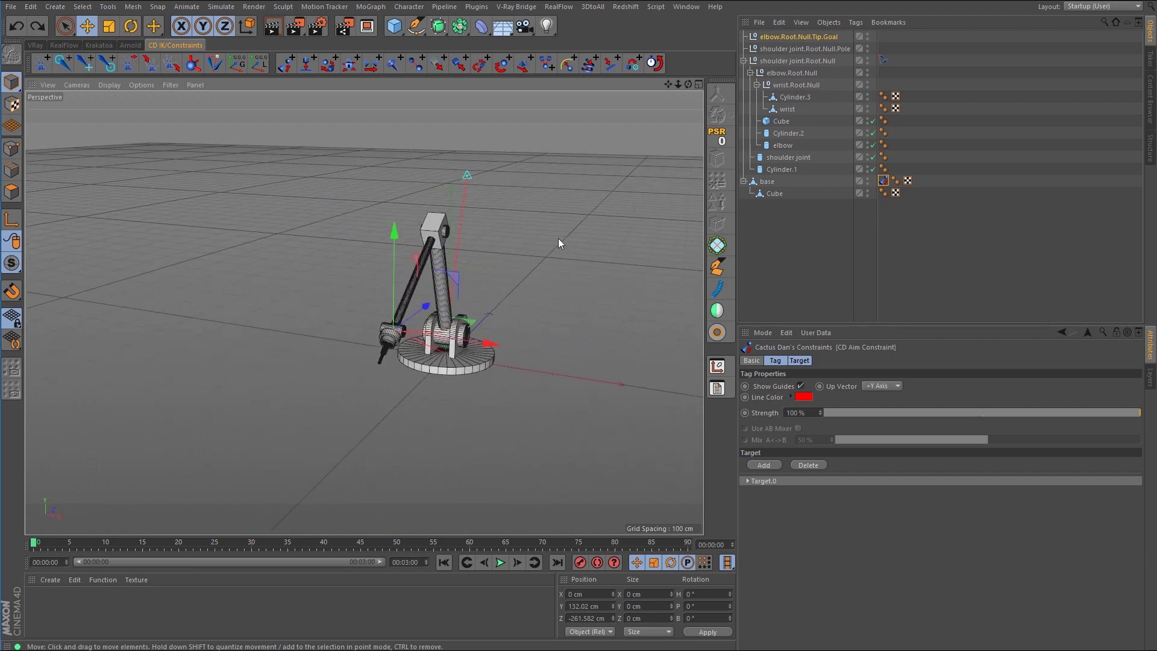
pyautogui.click(468, 175)
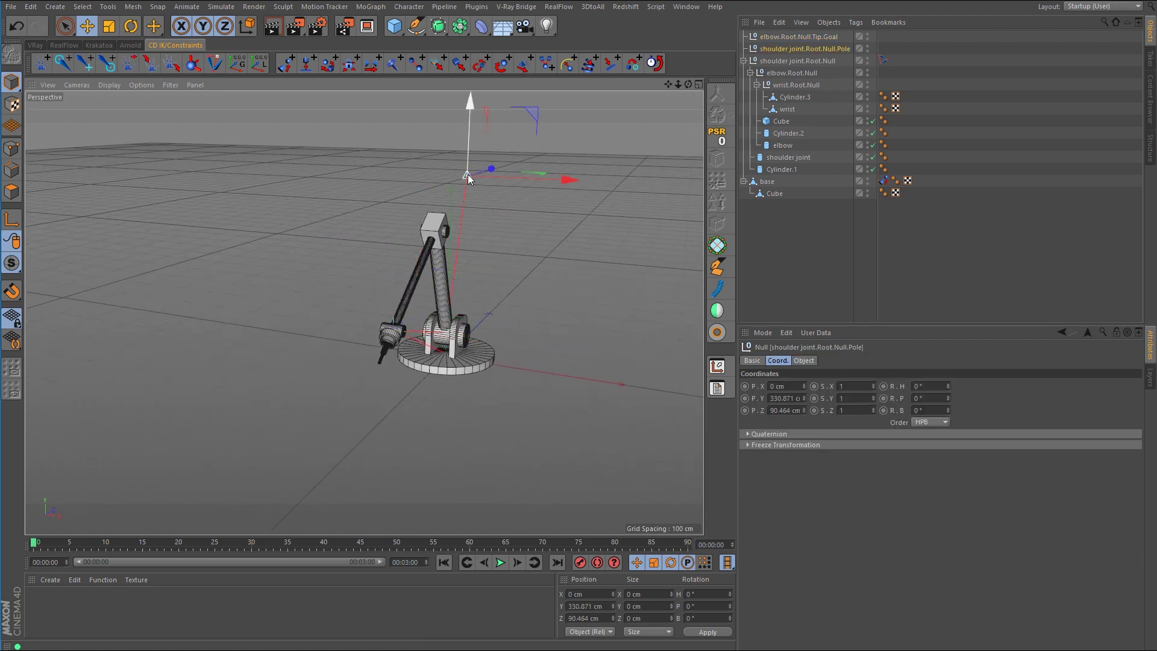
pyautogui.keyDown('alt'); pyautogui.moveTo(468, 175); pyautogui.dragTo(403, 273); pyautogui.keyUp('alt')
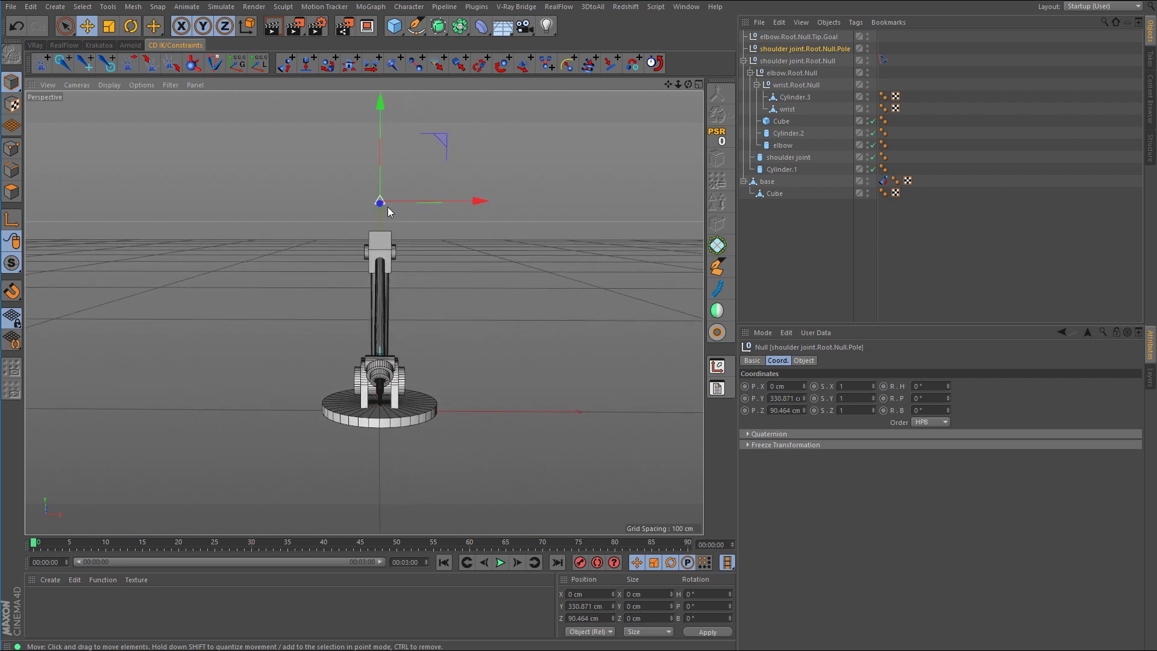
pyautogui.moveTo(470, 203); pyautogui.dragTo(443, 251)
pyautogui.hotkey('ctrl', 'z')
pyautogui.moveTo(480, 200)
pyautogui.mouseDown()
pyautogui.moveTo(505, 203)
pyautogui.moveTo(460, 201)
pyautogui.moveTo(526, 215)
pyautogui.moveTo(498, 207)
pyautogui.mouseUp()
pyautogui.press('z')
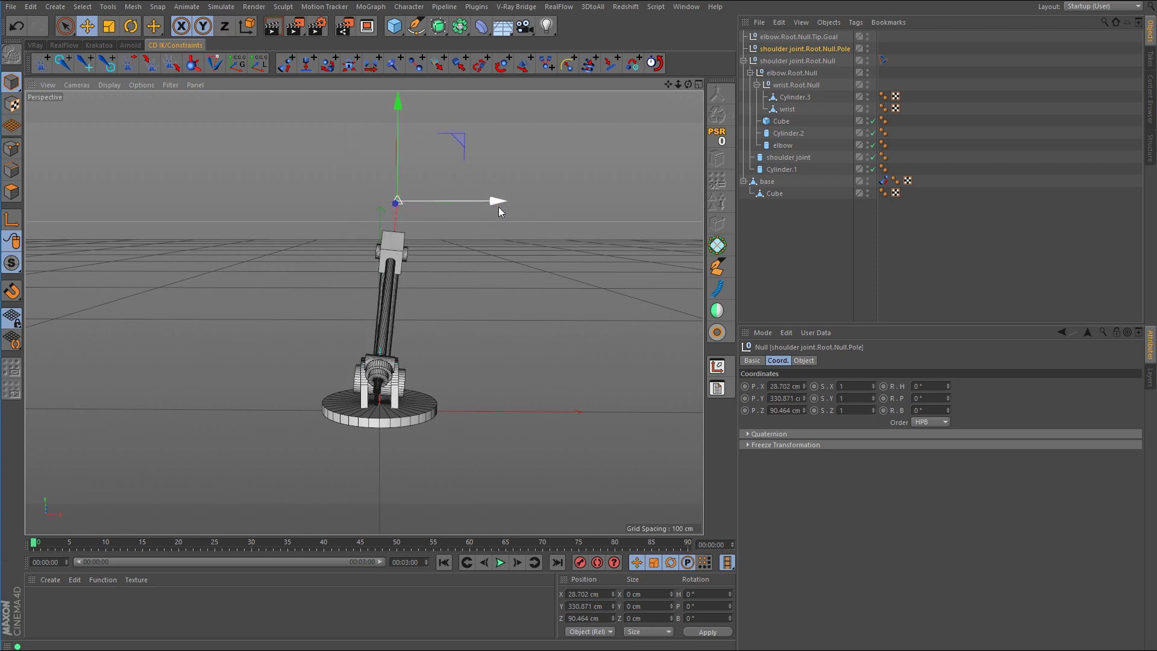
pyautogui.hotkey('ctrl', 'z')
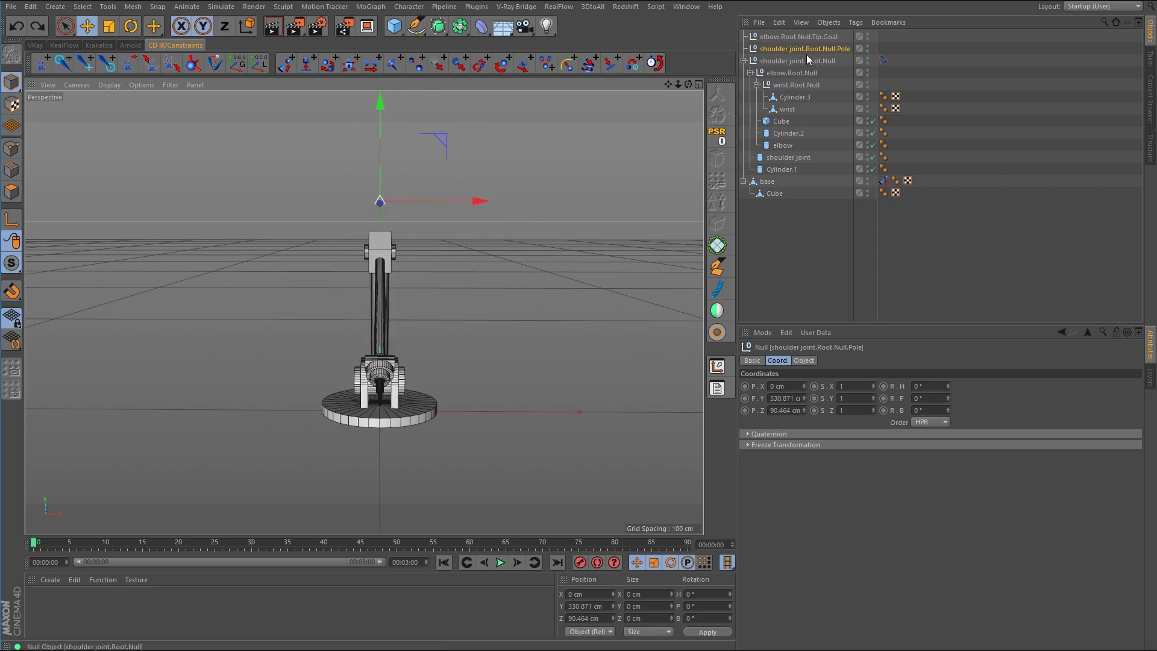
pyautogui.moveTo(806, 49); pyautogui.dragTo(769, 187)
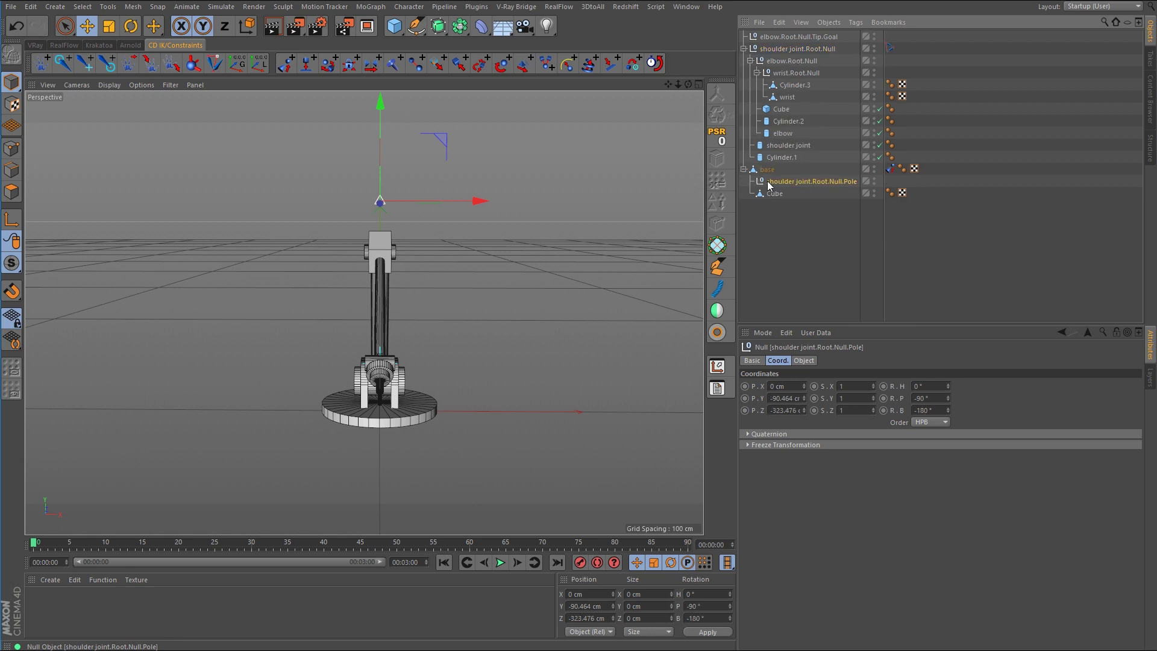
pyautogui.click(802, 36)
pyautogui.moveTo(534, 310); pyautogui.dragTo(539, 284)
pyautogui.hotkey('ctrl', 'z')
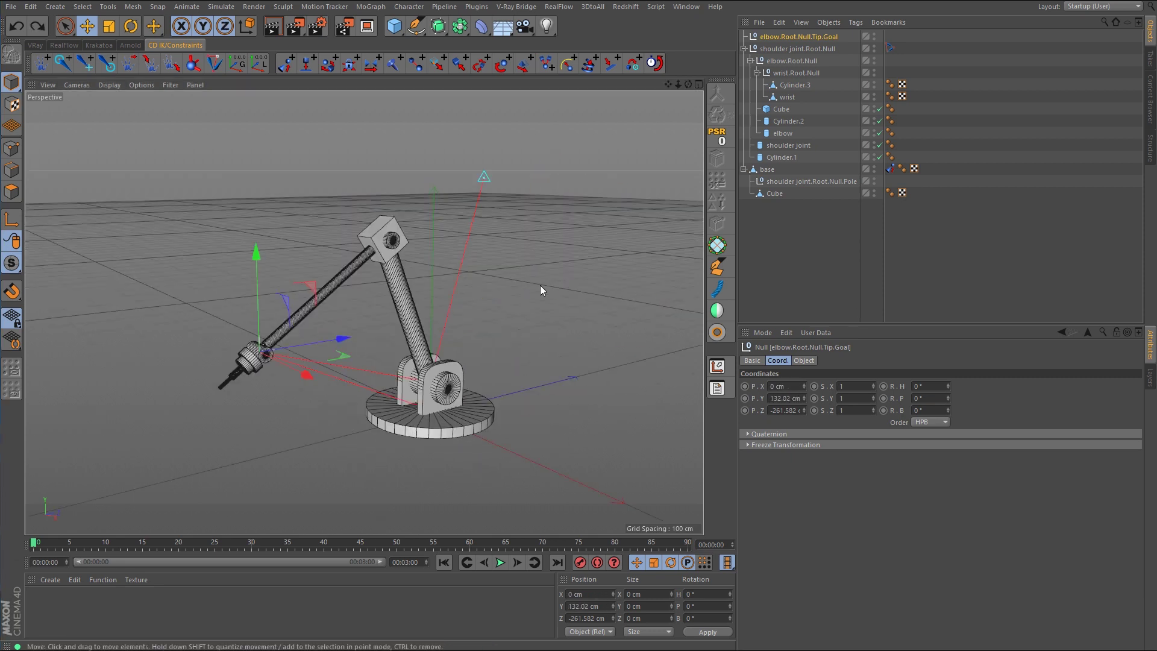